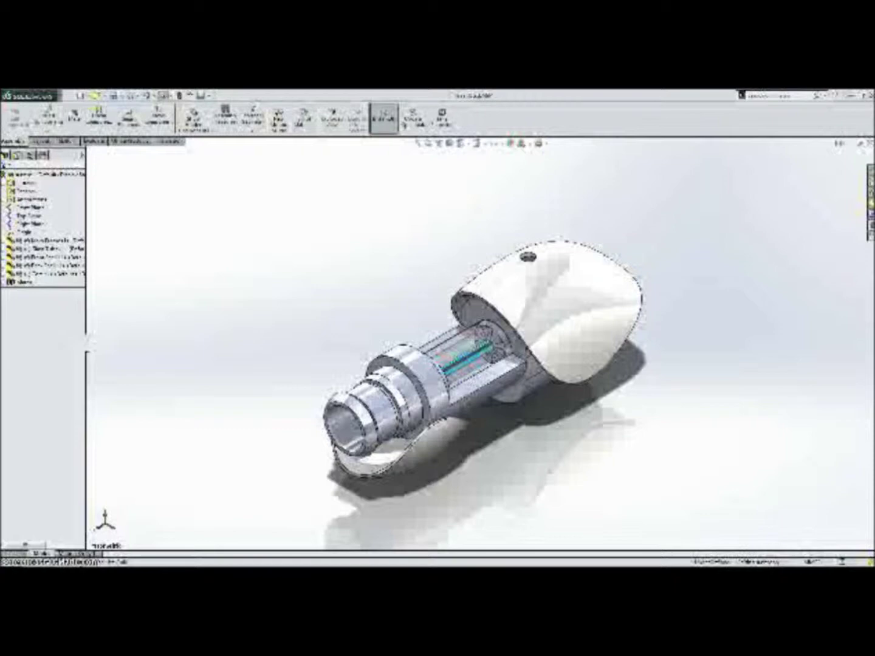
# Enable the PhotoView 360 add-in and set it to load at startup.
pyautogui.moveTo(318, 331); pyautogui.dragTo(392, 403, button='middle')
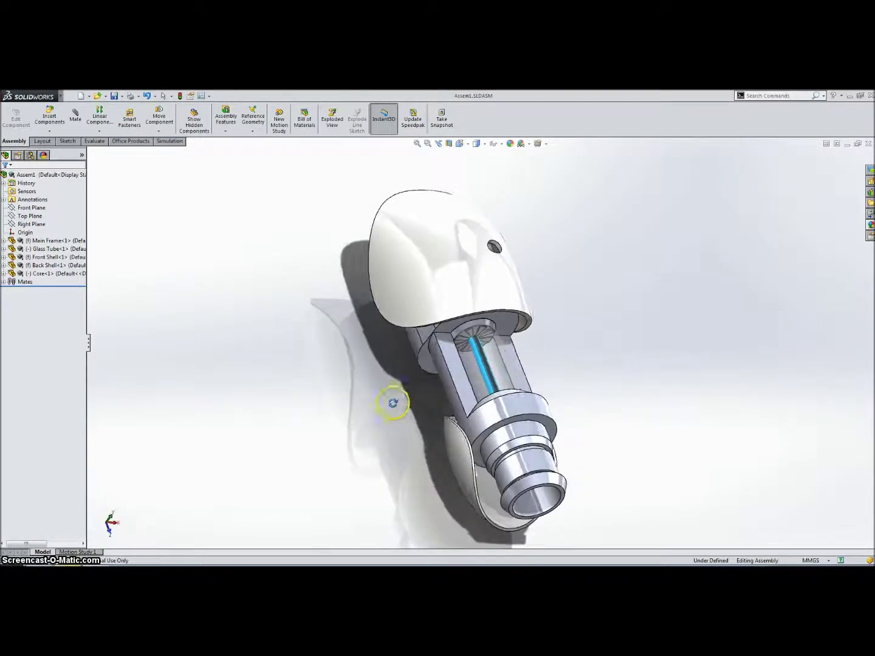
pyautogui.moveTo(297, 395); pyautogui.dragTo(352, 361, button='right')
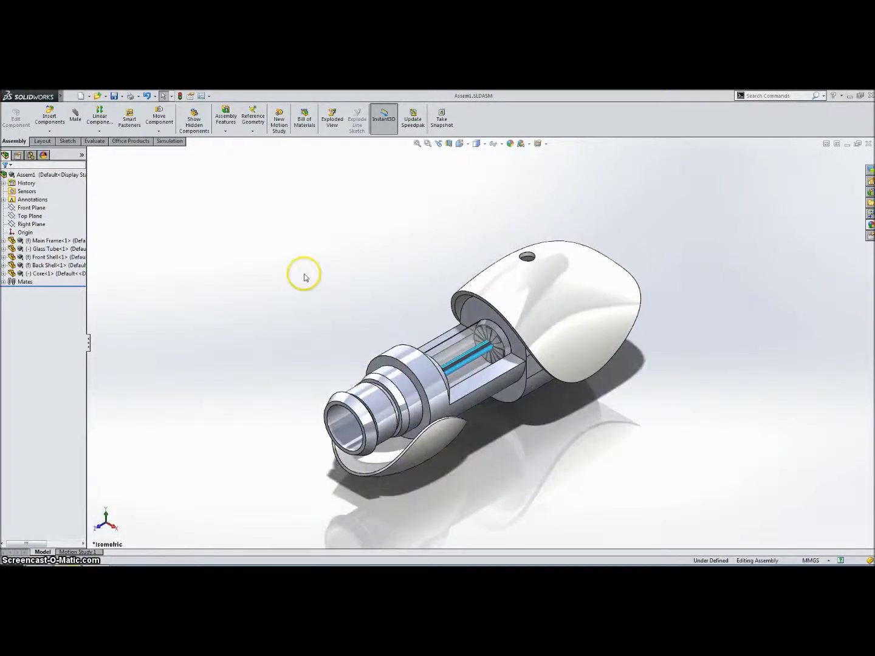
pyautogui.click(126, 97)
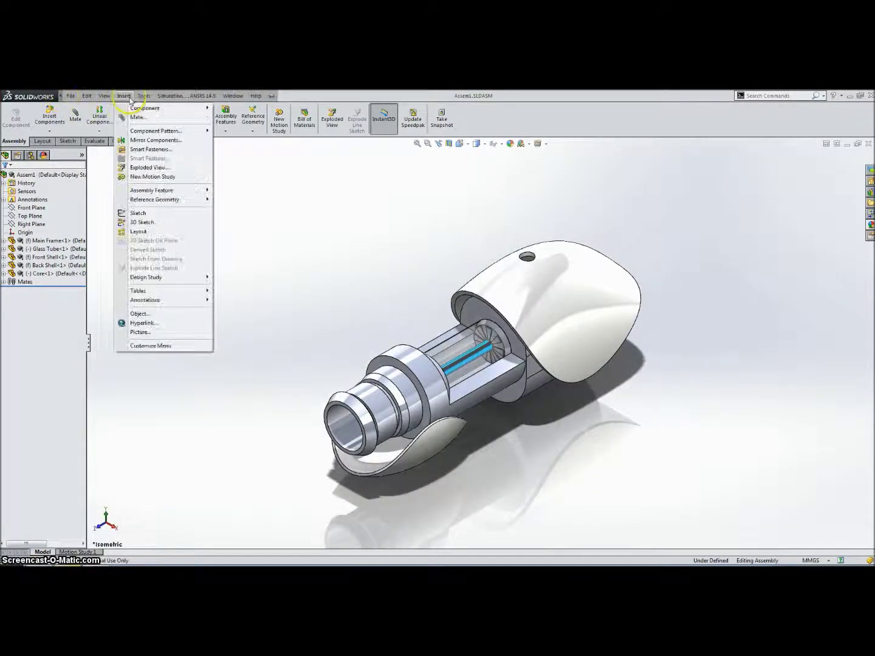
pyautogui.moveTo(144, 96)
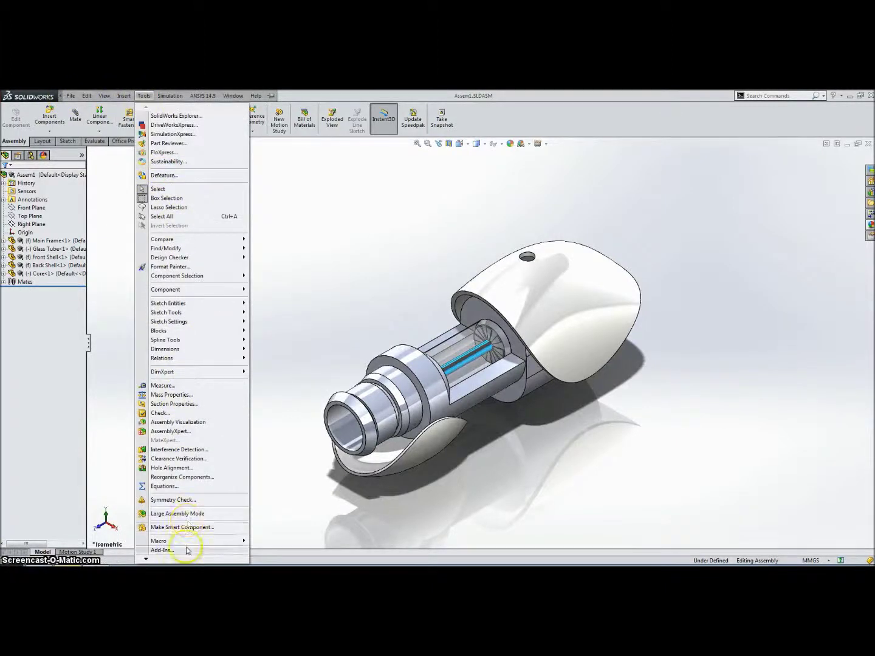
pyautogui.click(163, 550)
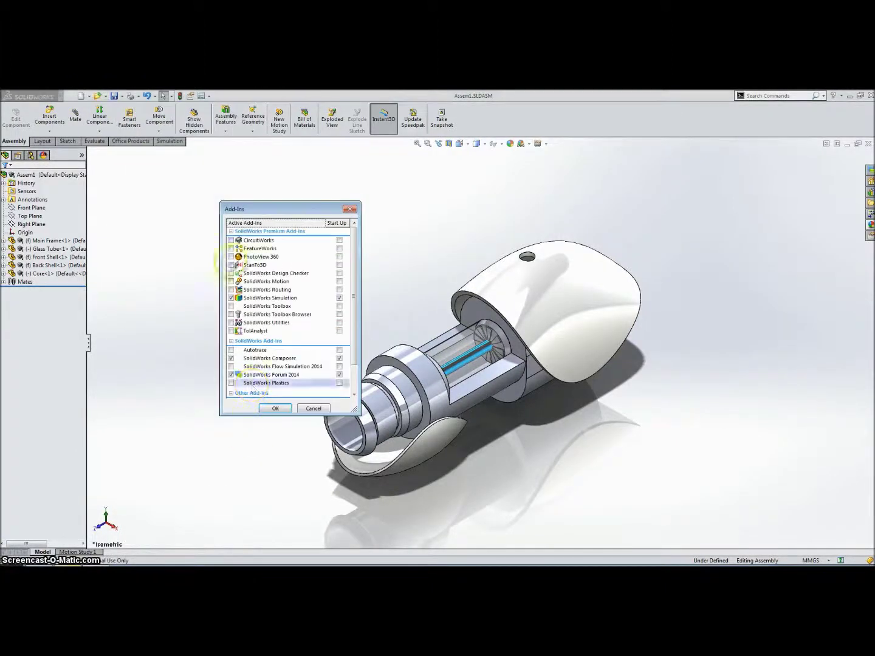
pyautogui.click(231, 257)
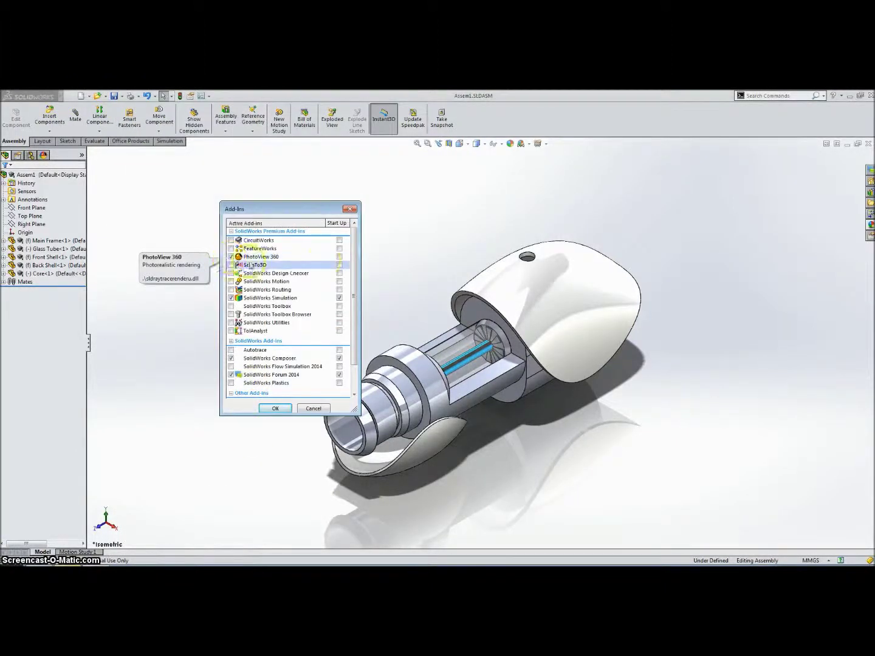
pyautogui.click(340, 257)
pyautogui.click(274, 409)
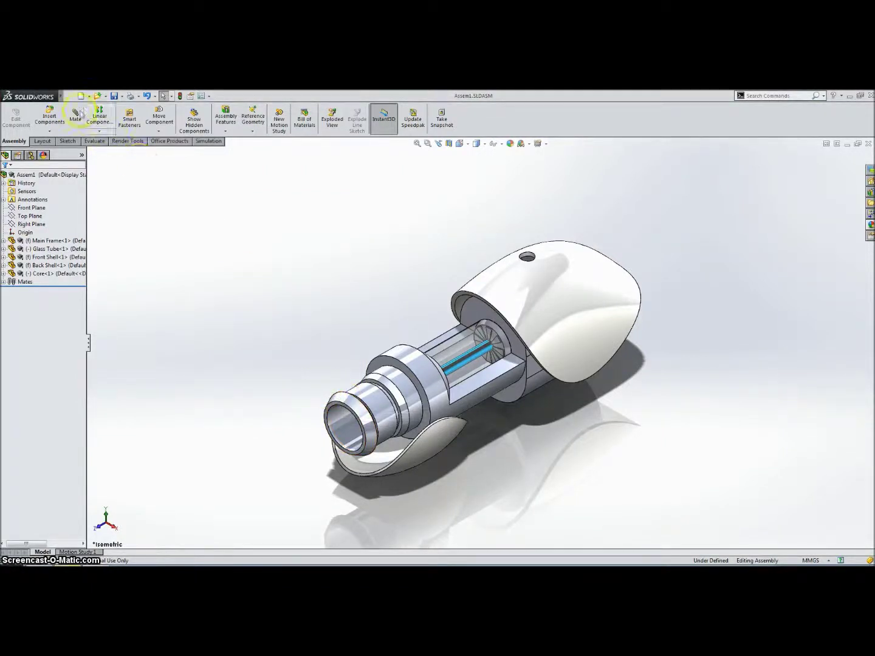
# Bring up the Render Tools commands in the CommandManager.
pyautogui.moveTo(60, 98)
pyautogui.click(123, 96)
pyautogui.moveTo(168, 96)
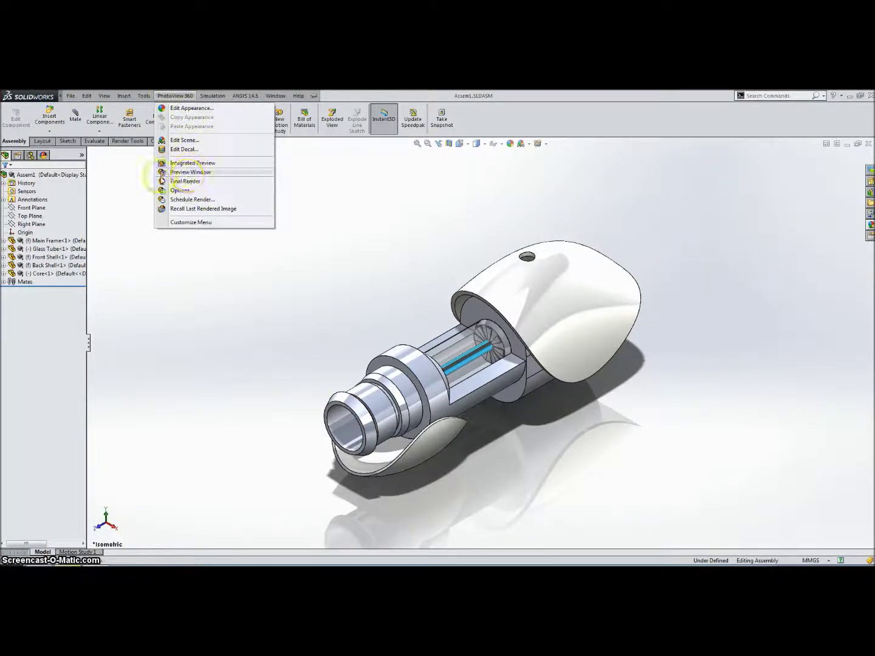
pyautogui.click(137, 180)
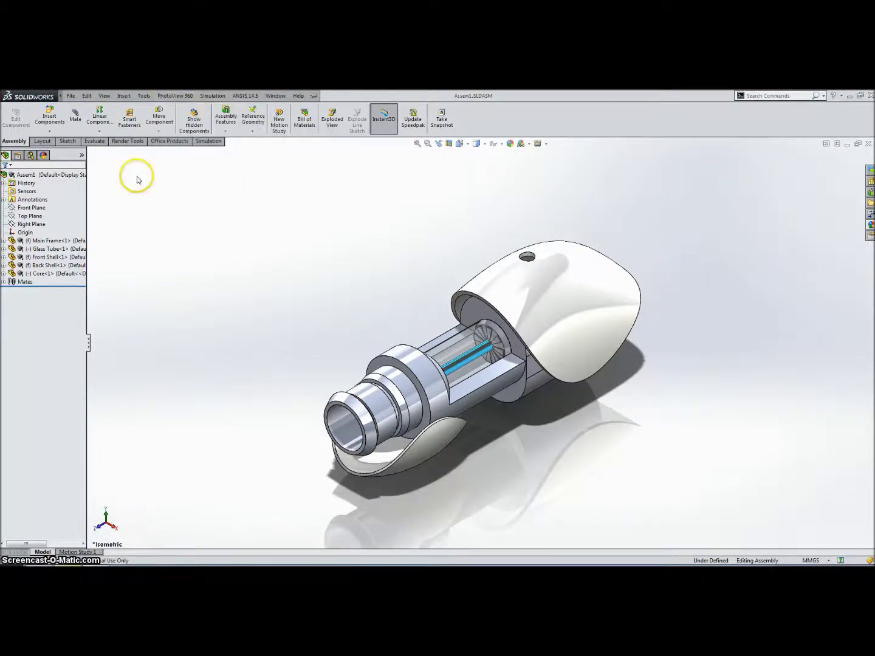
pyautogui.click(134, 140)
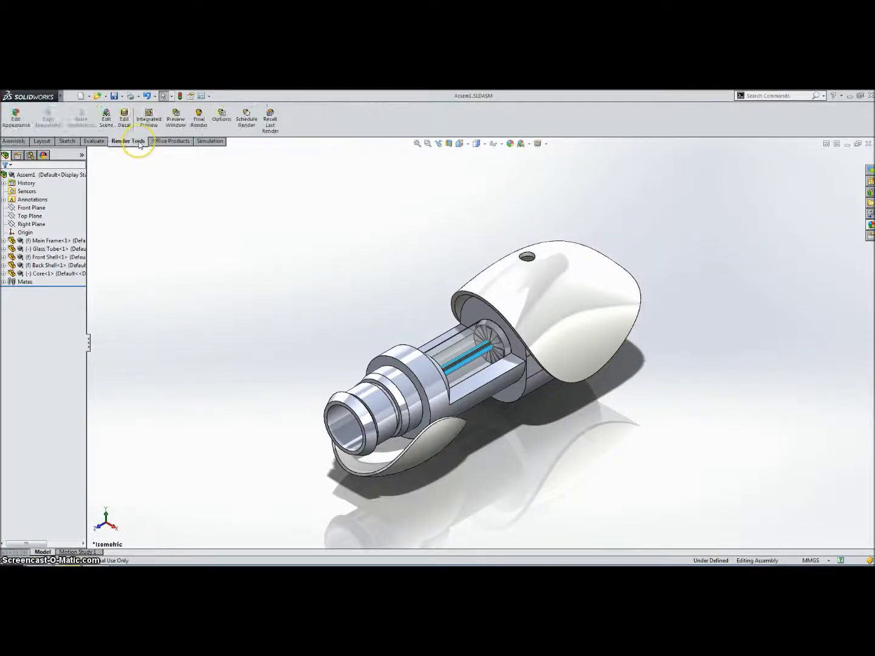
pyautogui.rightClick(134, 143)
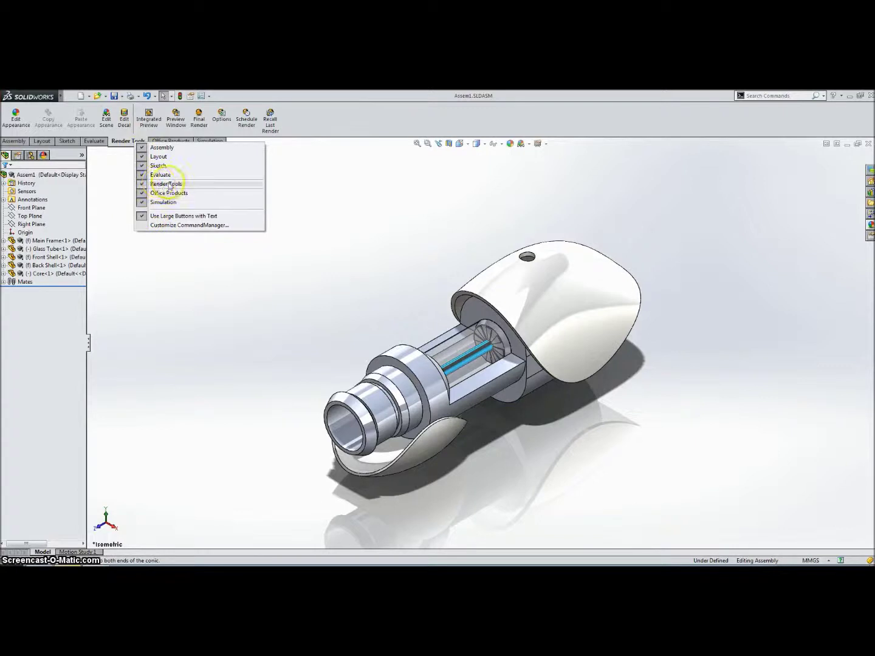
pyautogui.click(120, 172)
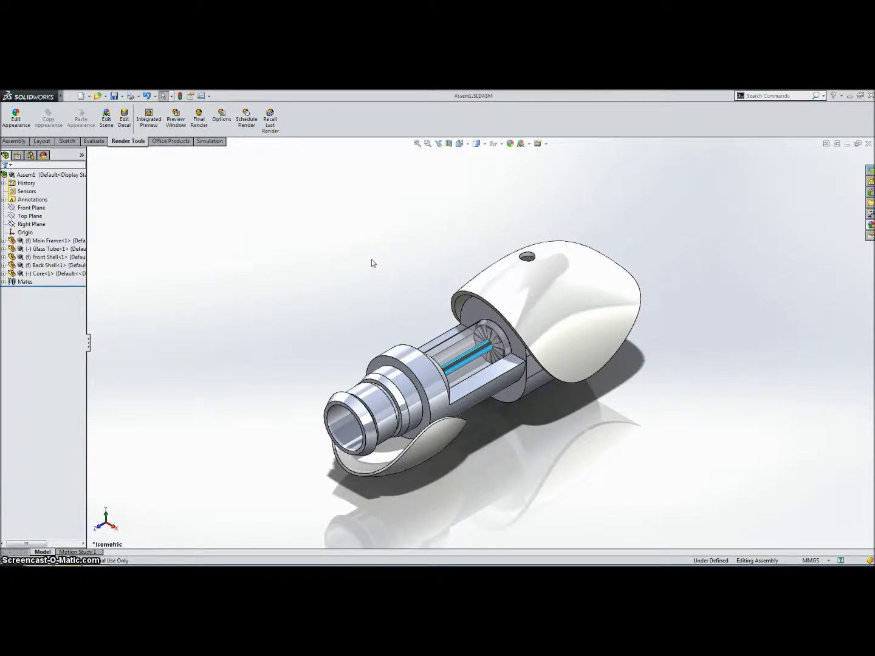
# Turn on perspective display, then orbit the earphone and reset it to isometric with Ctrl+7.
pyautogui.click(546, 144)
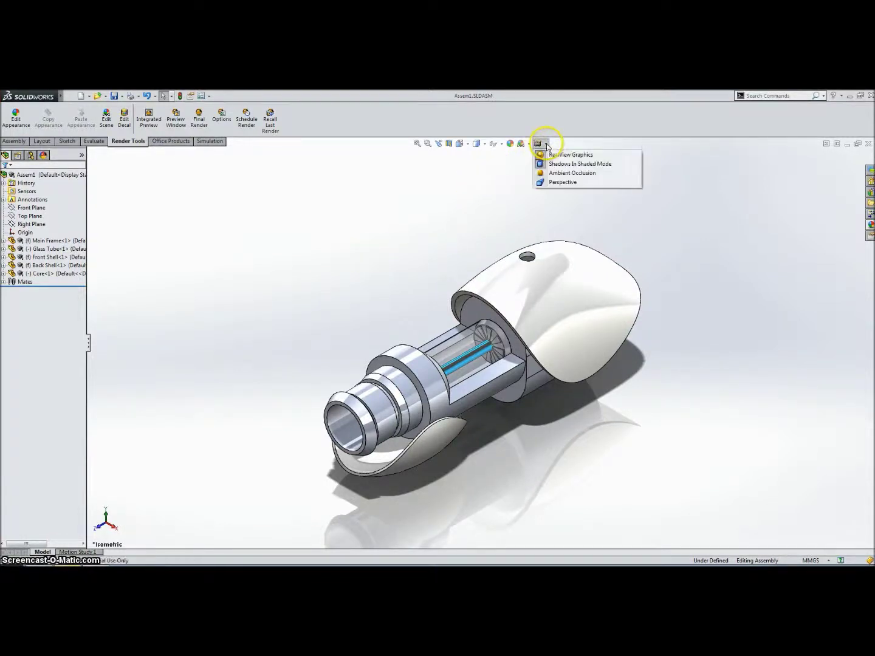
pyautogui.click(562, 182)
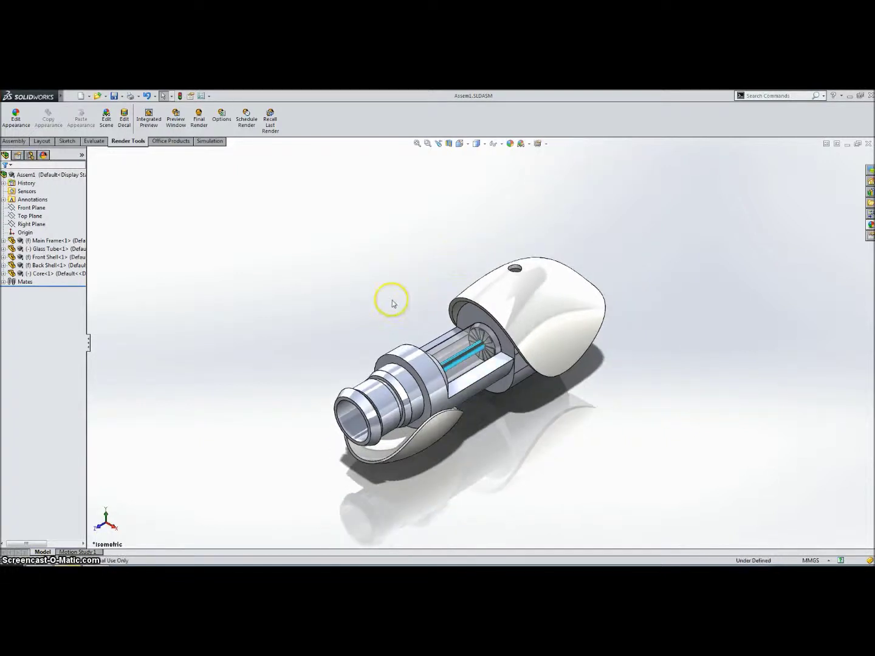
pyautogui.moveTo(392, 303); pyautogui.dragTo(286, 358, button='middle')
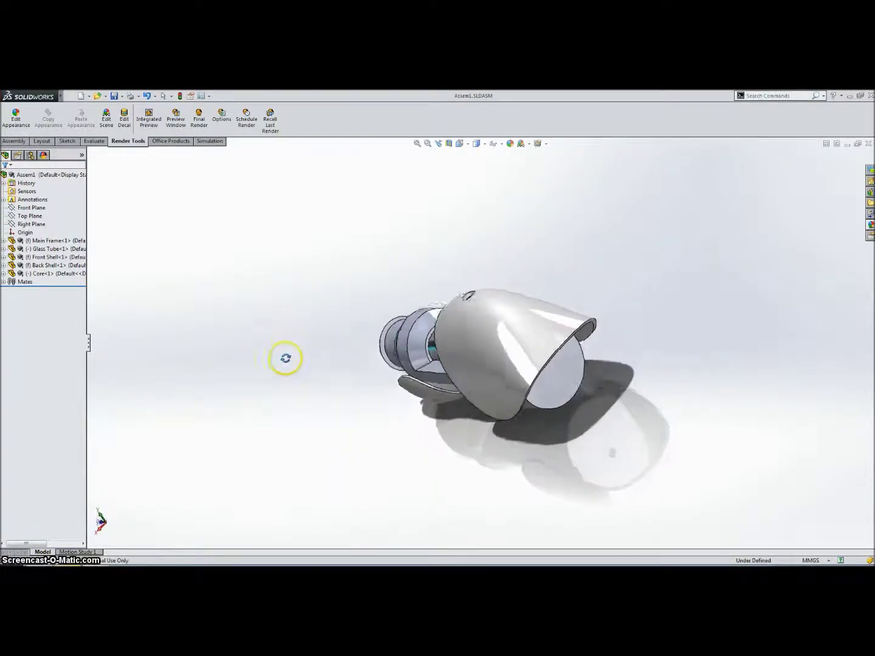
pyautogui.hotkey('ctrl', '7')
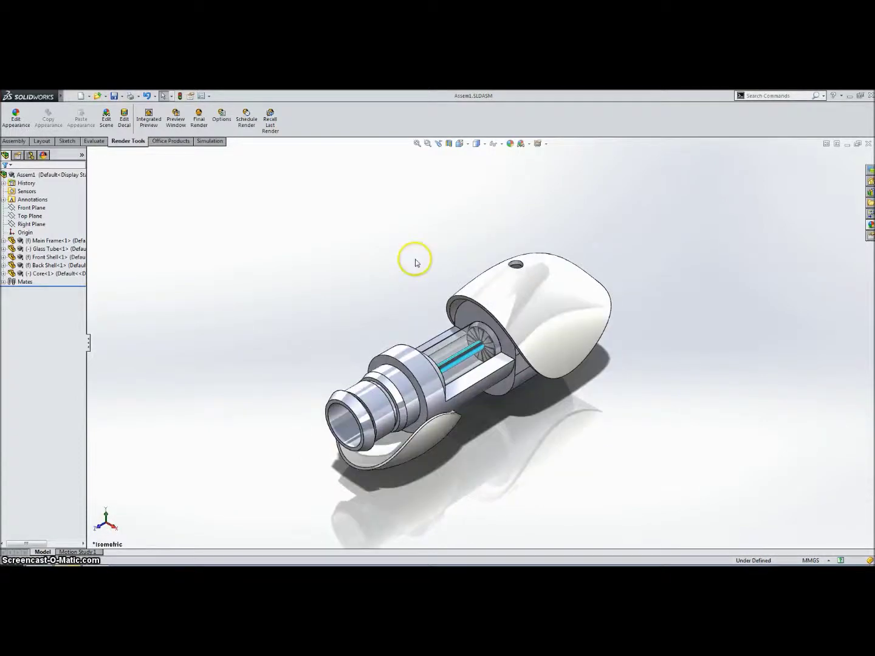
pyautogui.moveTo(389, 249); pyautogui.dragTo(356, 301, button='middle')
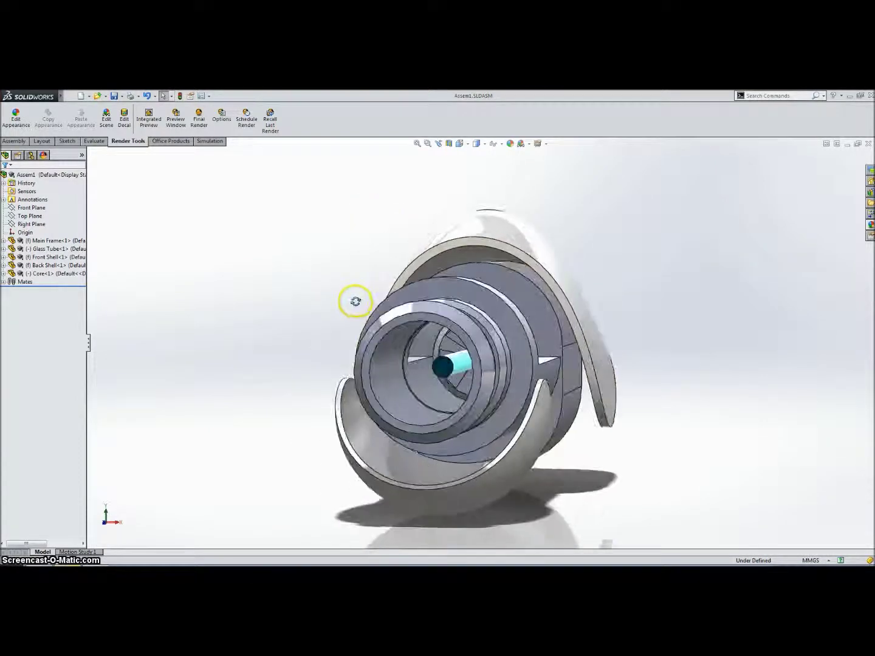
pyautogui.hotkey('ctrl', '7')
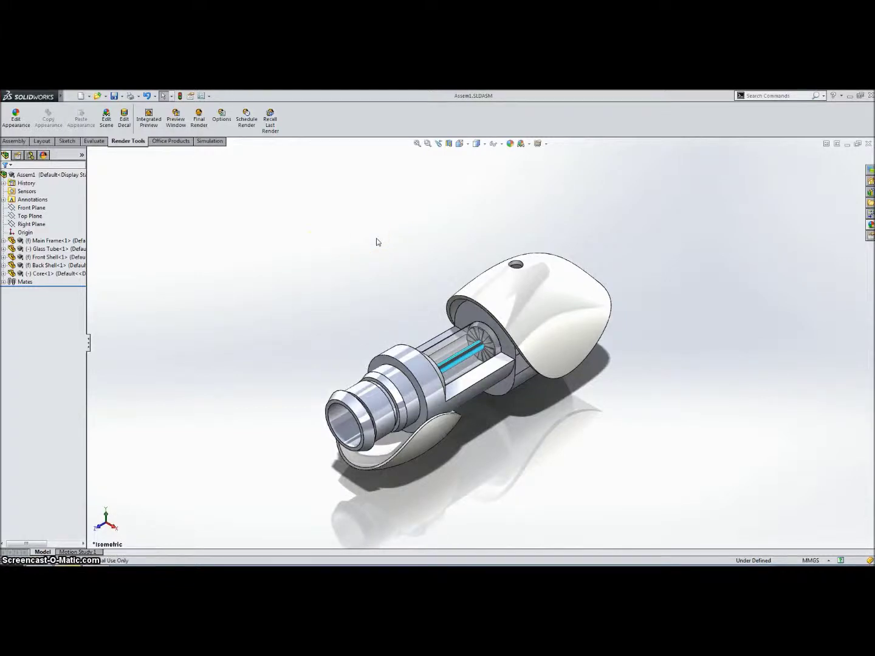
# Choose the brushed aluminum appearance from the metal appearances library.
pyautogui.click(8, 120)
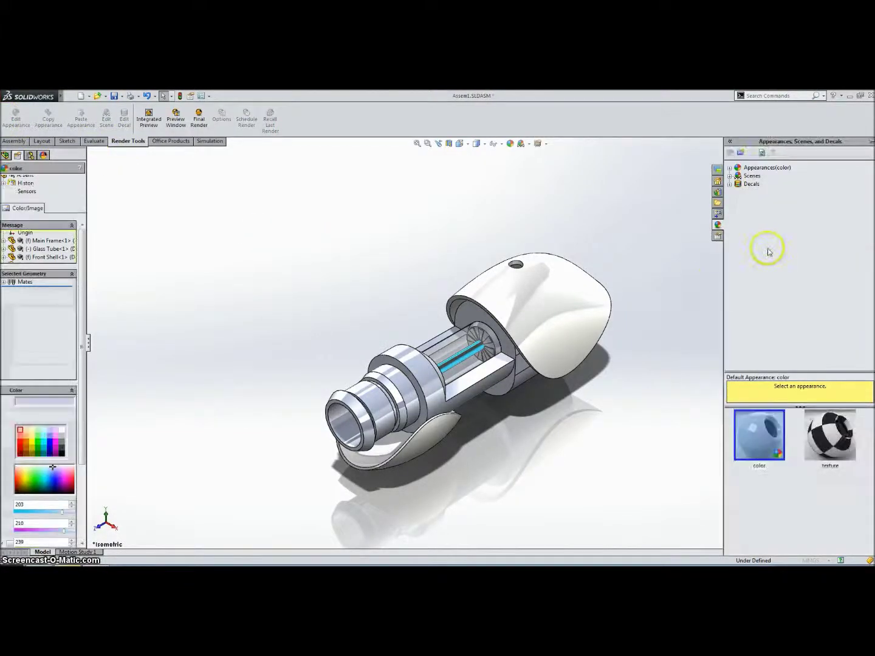
pyautogui.click(730, 168)
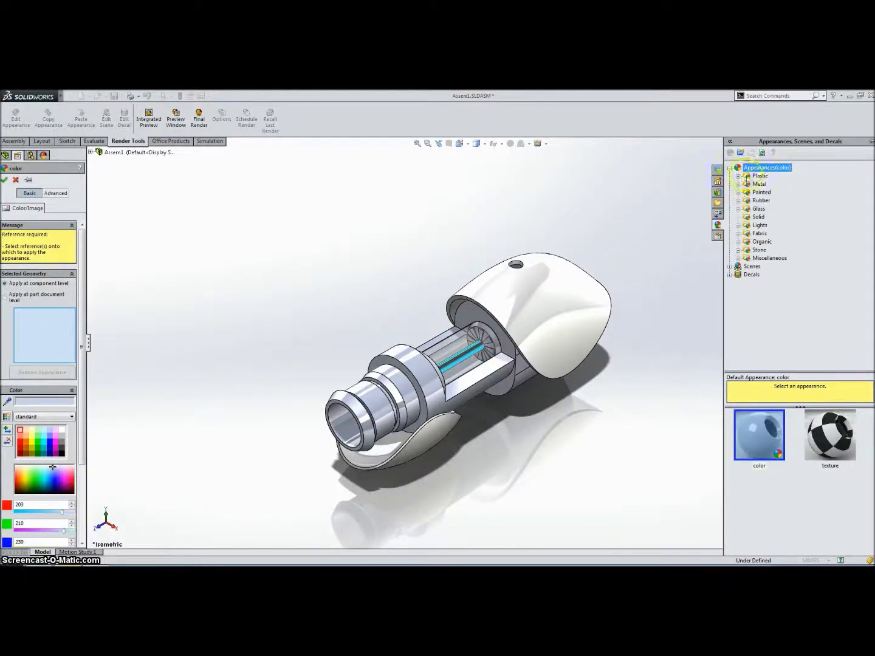
pyautogui.click(739, 183)
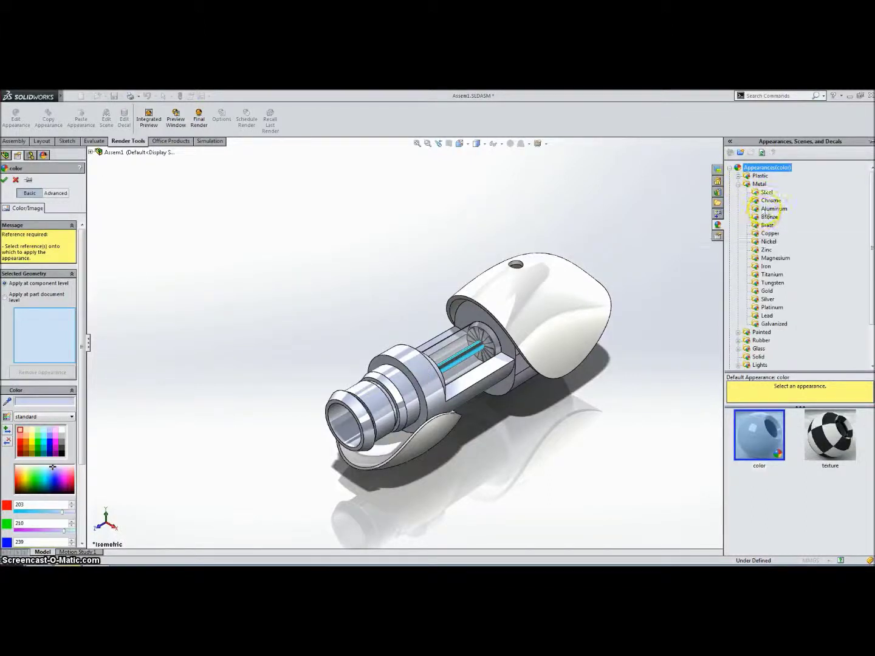
pyautogui.click(769, 208)
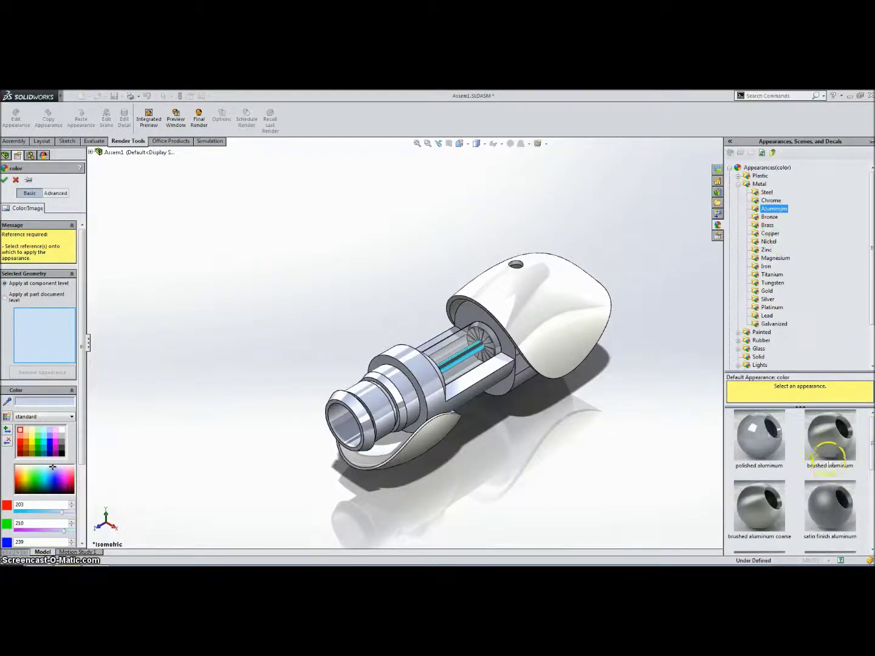
pyautogui.click(827, 446)
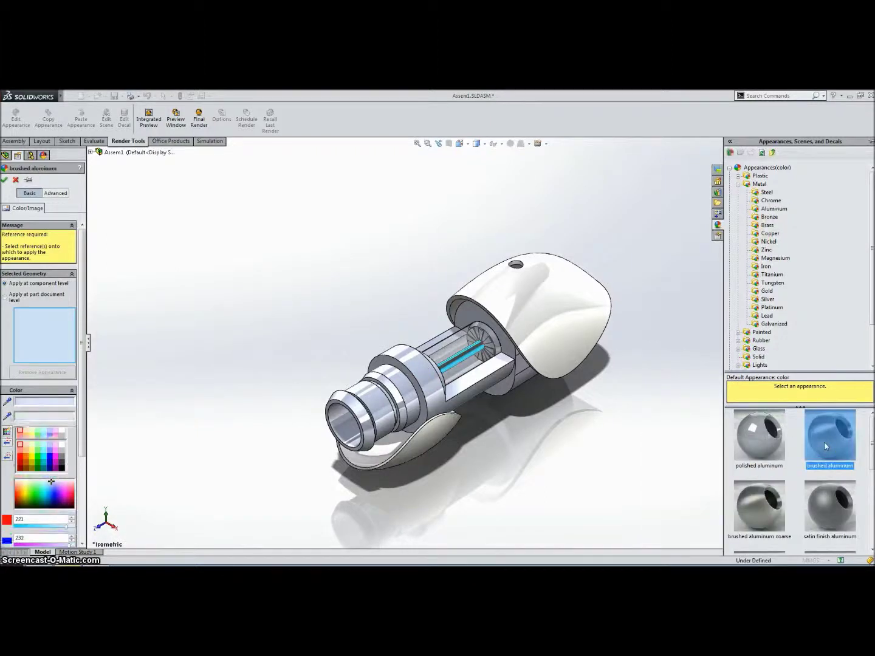
# Tint the appearance to RGB 30, 30, 30 and apply it to the Main Frame collar.
pyautogui.click(62, 463)
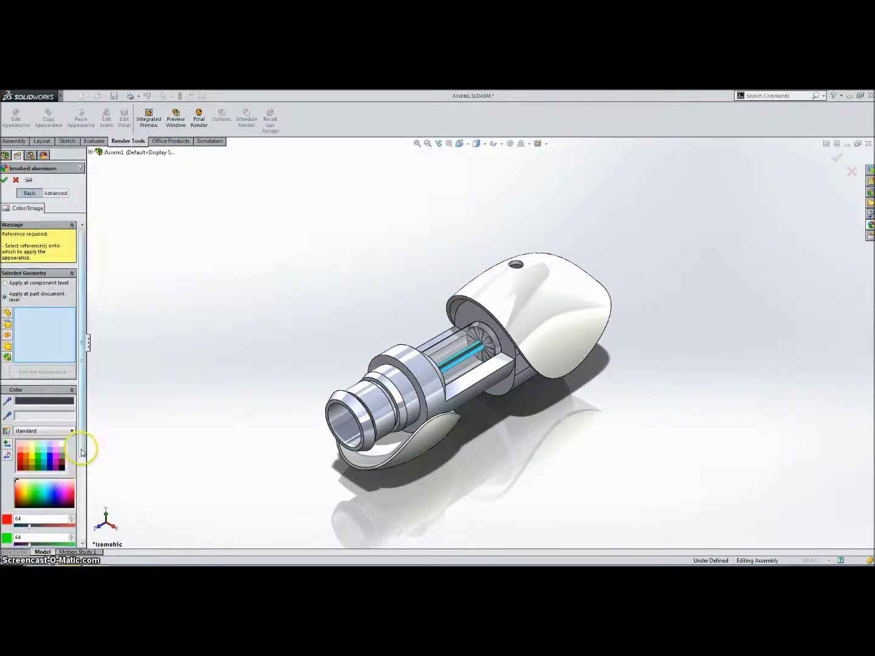
pyautogui.scroll(-2, 84, 455)
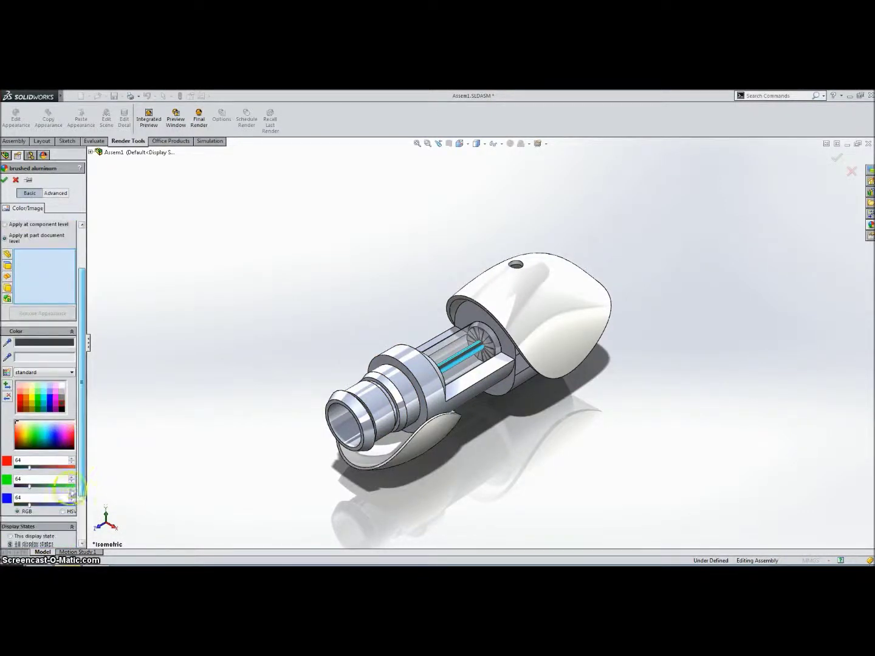
pyautogui.click(18, 459)
pyautogui.write('30')
pyautogui.press('Tab')
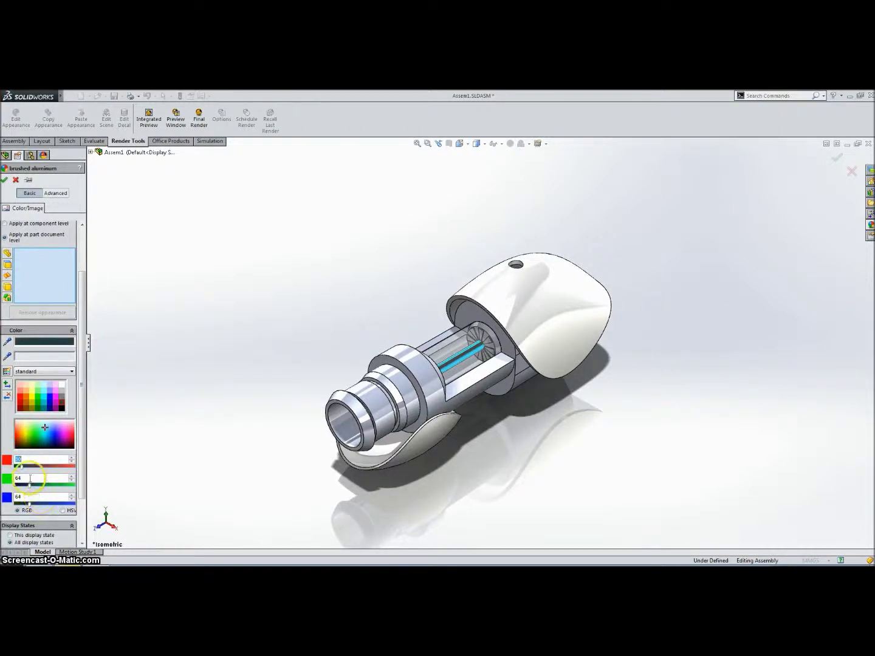
pyautogui.write('30')
pyautogui.press('Return')
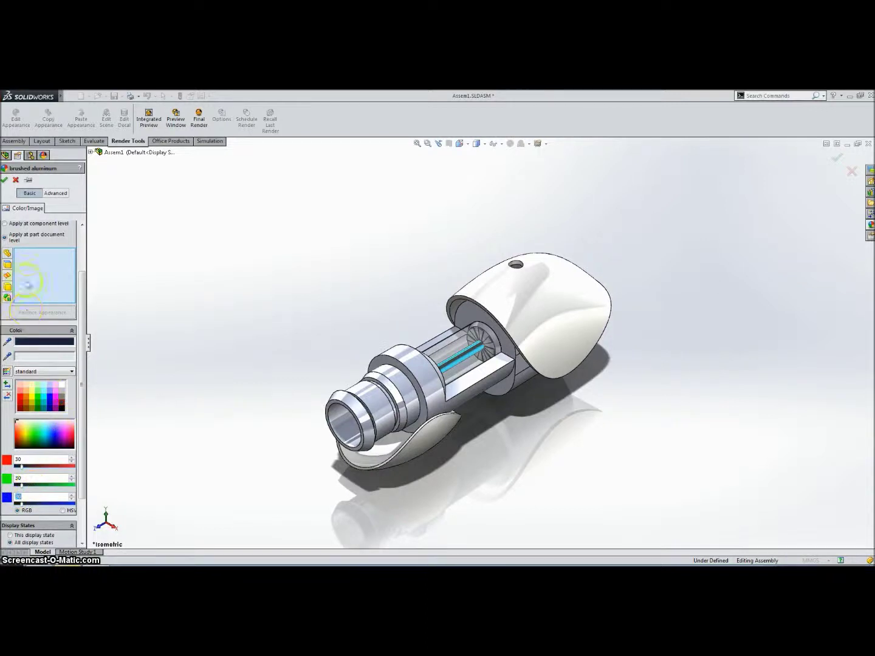
pyautogui.click(35, 273)
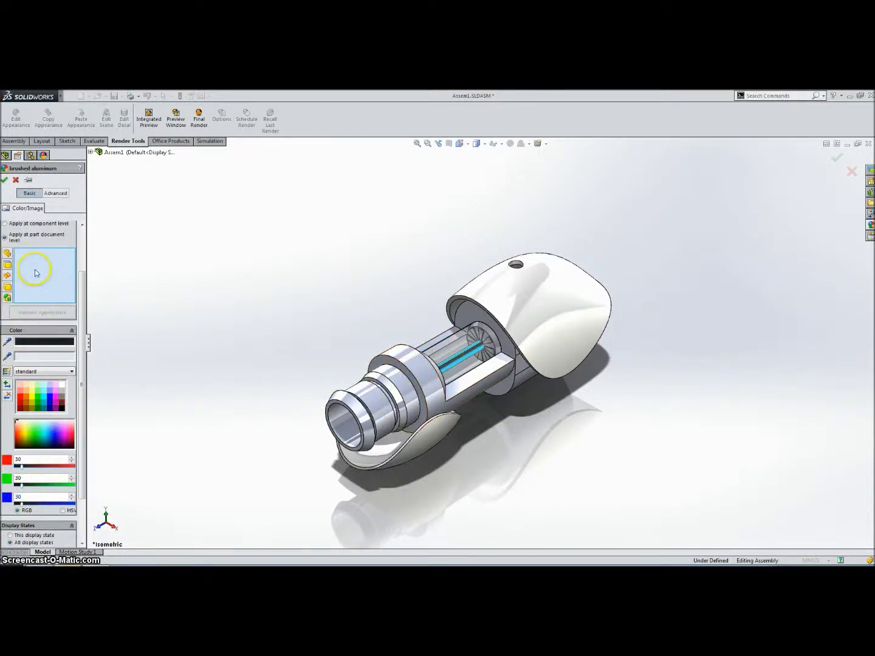
pyautogui.click(417, 380)
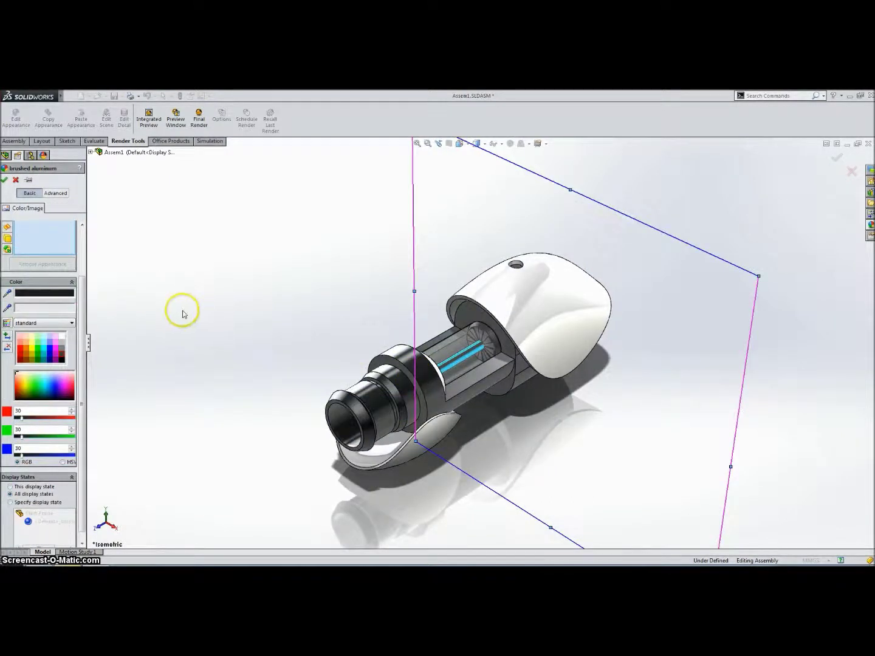
pyautogui.click(5, 181)
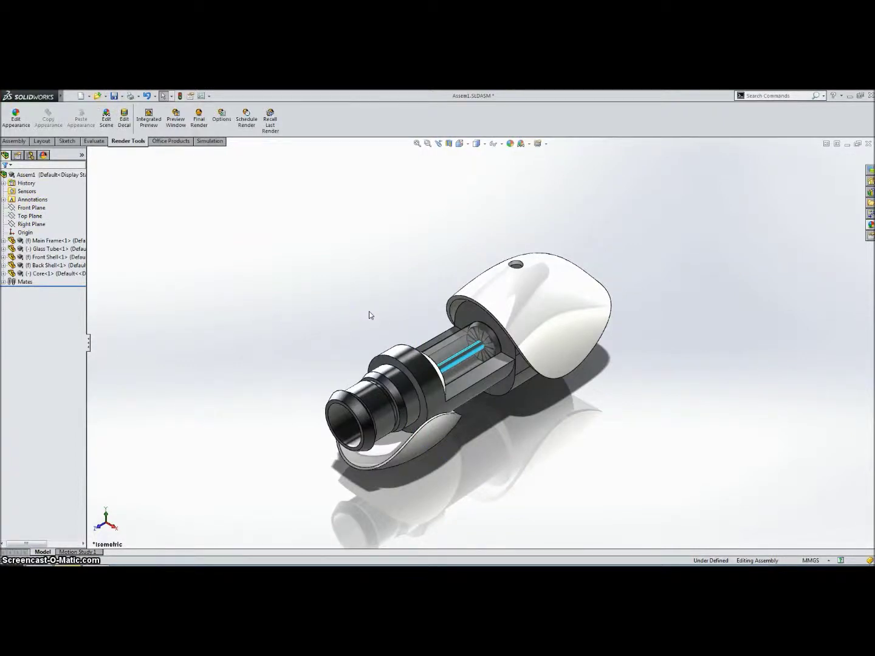
# Reopen the Main Frame's brushed aluminum appearance and confirm it.
pyautogui.rightClick(416, 365)
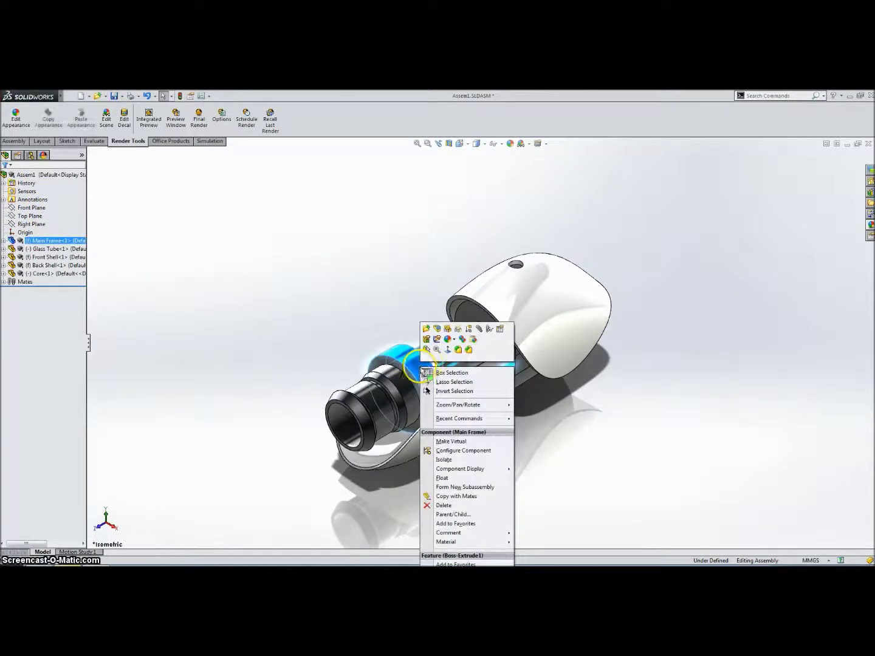
pyautogui.click(453, 341)
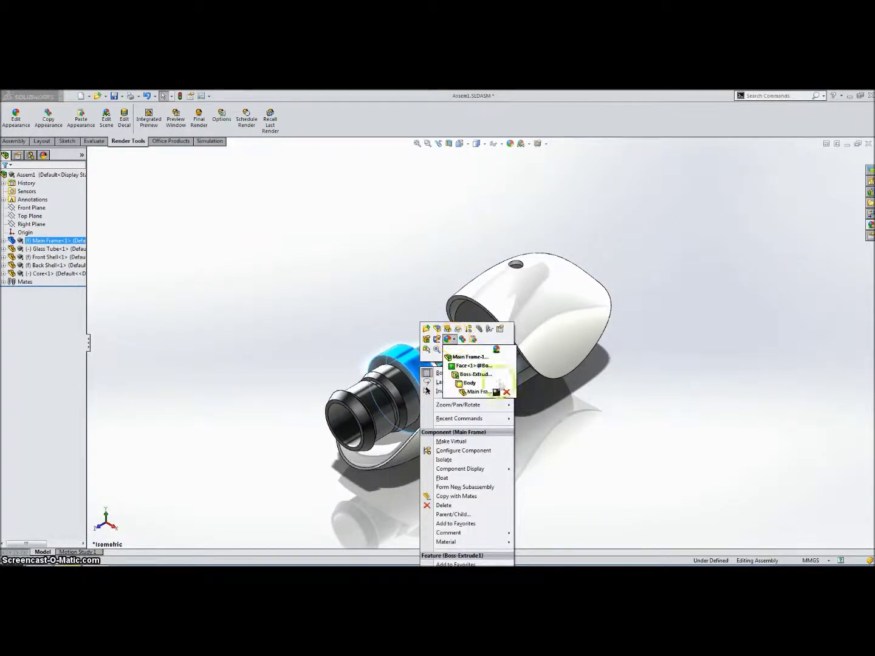
pyautogui.click(503, 393)
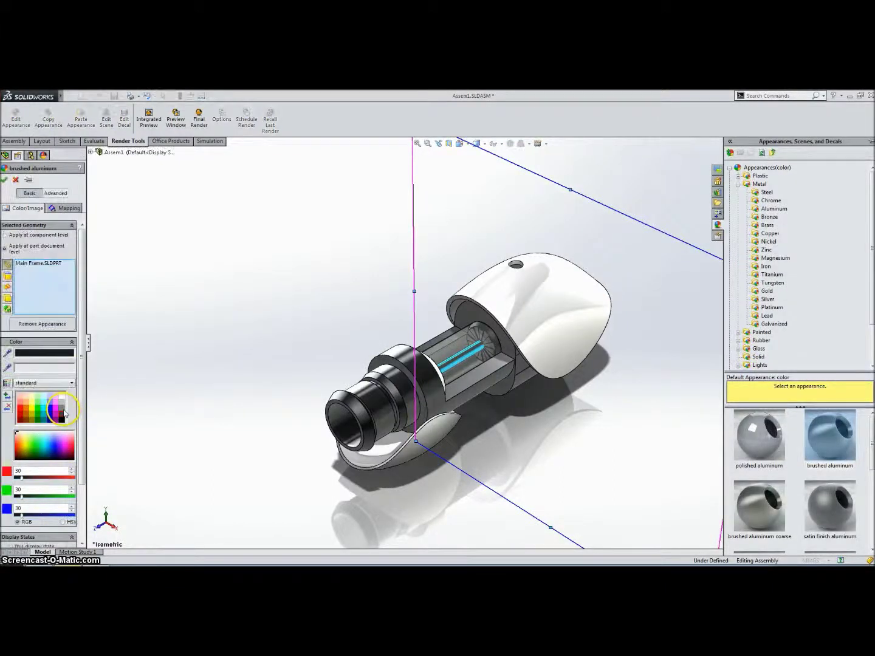
pyautogui.click(4, 181)
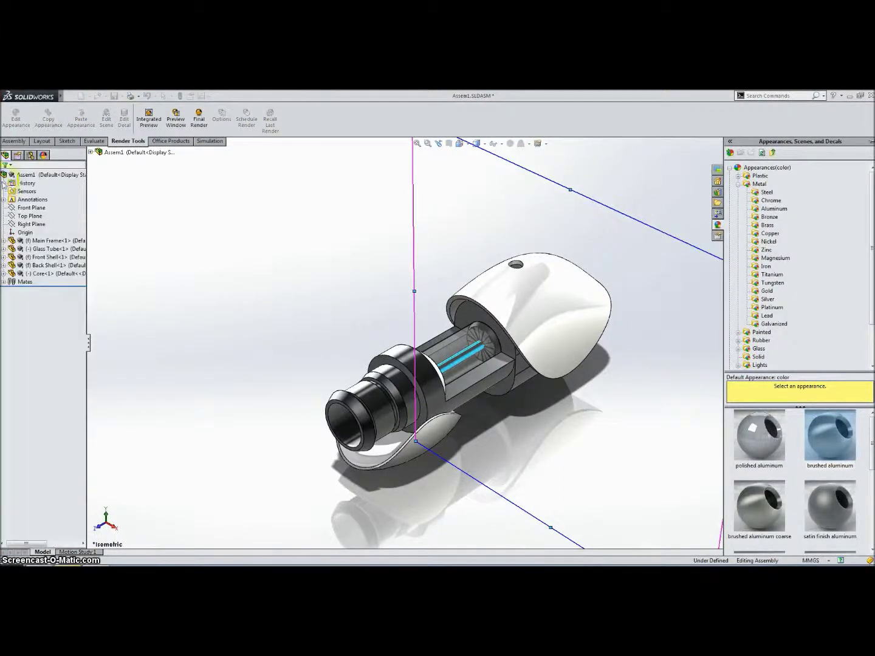
pyautogui.click(295, 346)
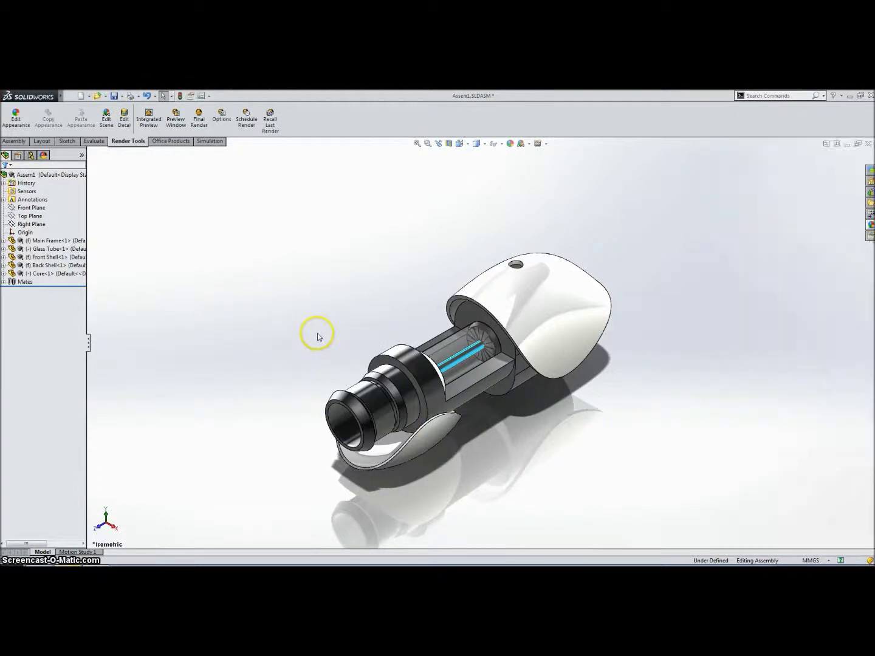
# Apply the Reflective Floor Black studio scene with a light grey bottom gradient colour.
pyautogui.click(107, 118)
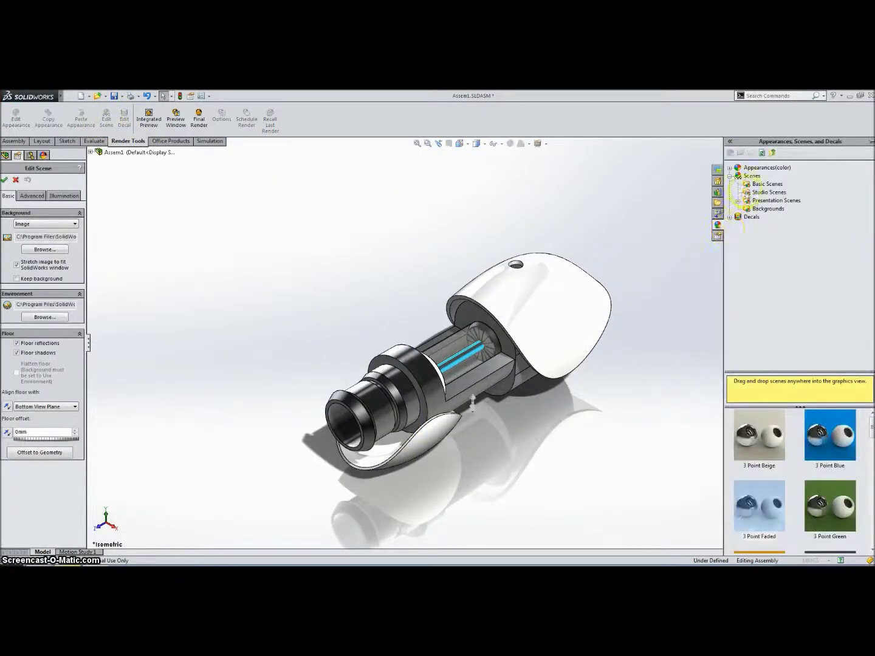
pyautogui.click(751, 185)
pyautogui.doubleClick(808, 423)
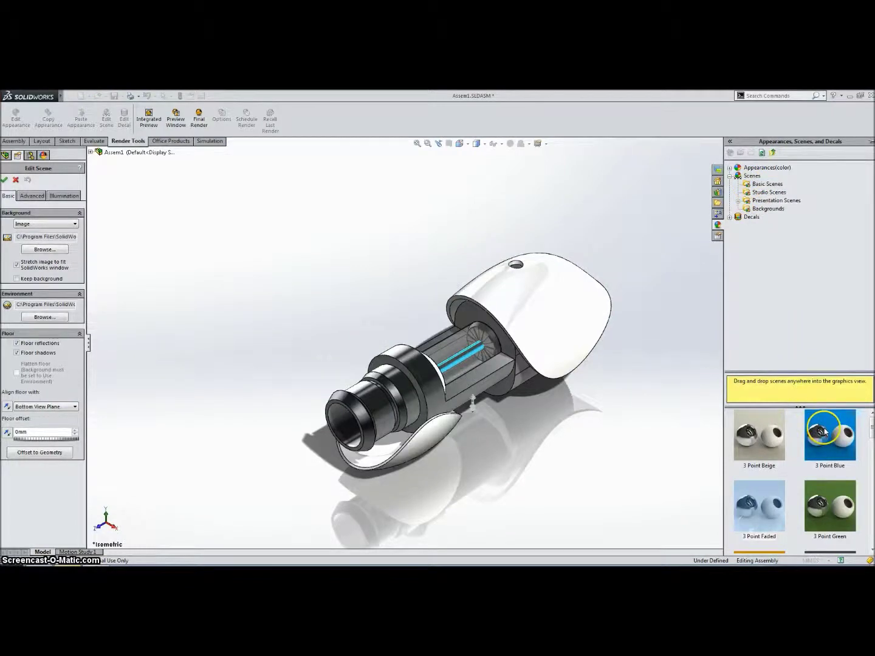
pyautogui.click(763, 194)
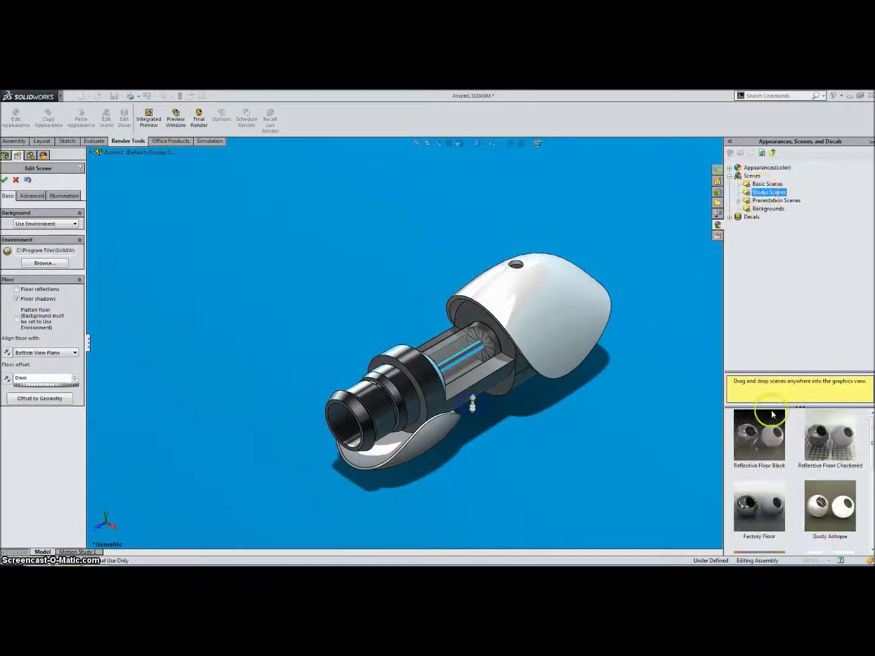
pyautogui.doubleClick(751, 435)
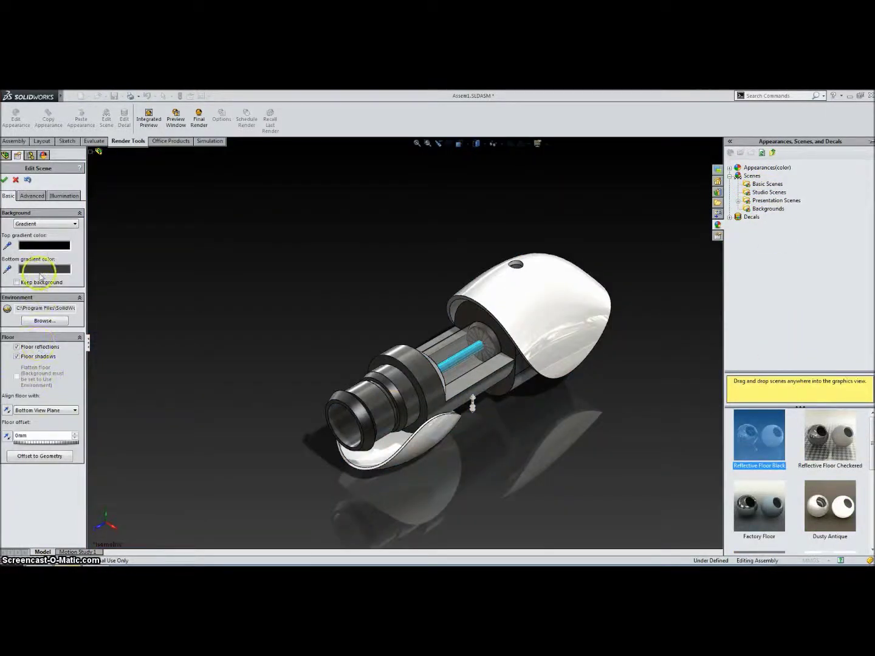
pyautogui.click(40, 270)
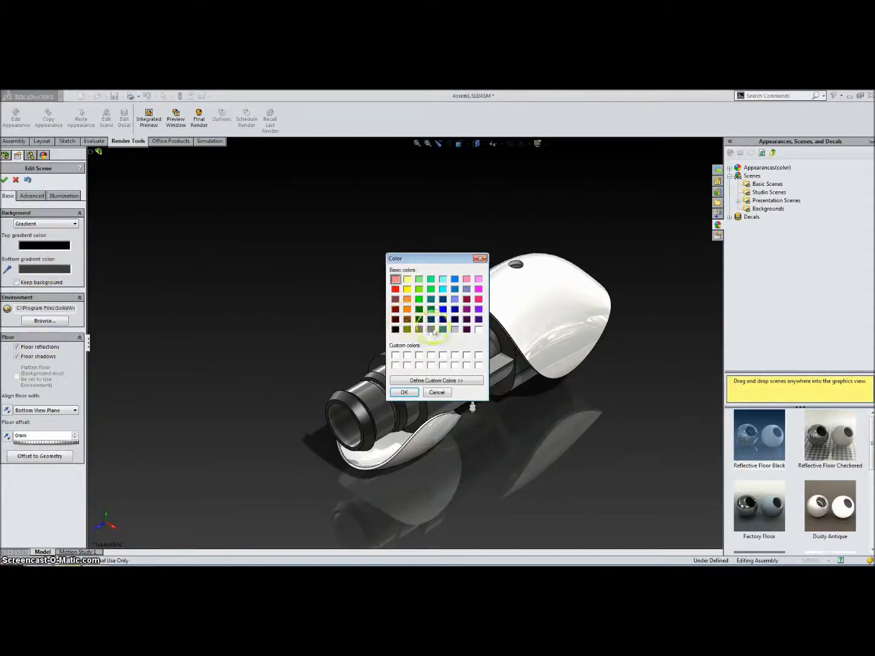
pyautogui.click(404, 392)
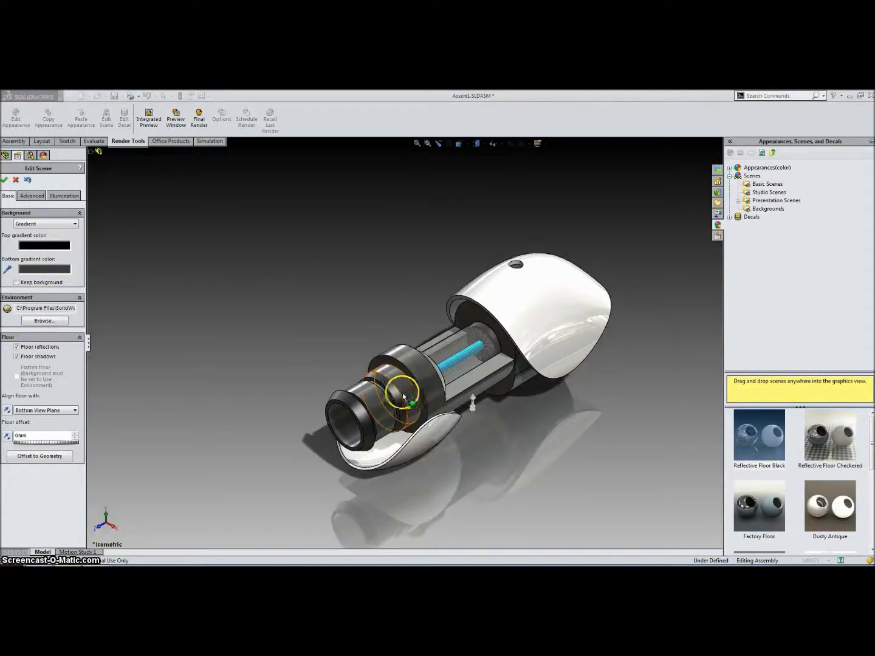
pyautogui.click(5, 180)
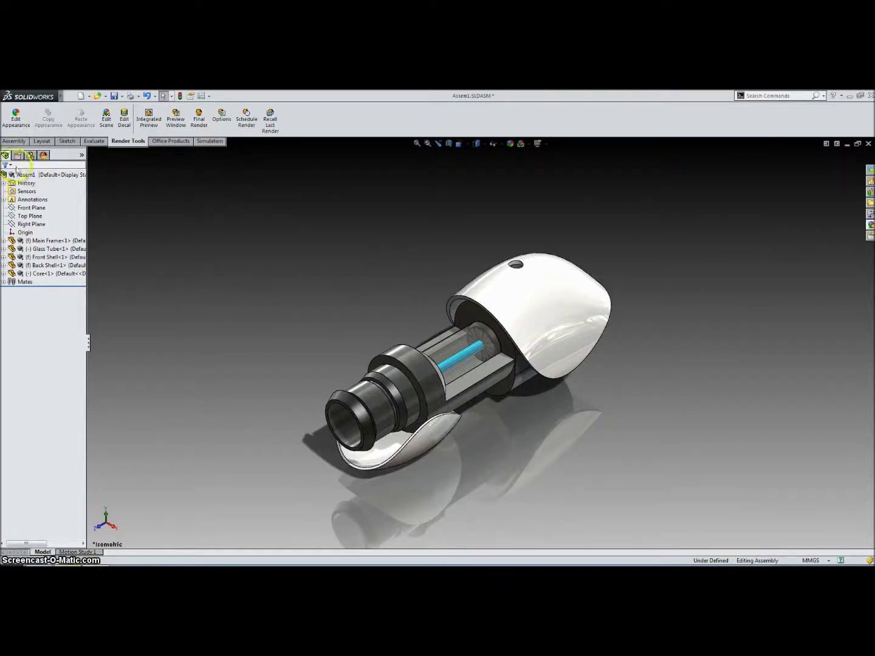
# Expand the scene's lights and display Directional13 and Directional14 in the viewport.
pyautogui.click(43, 155)
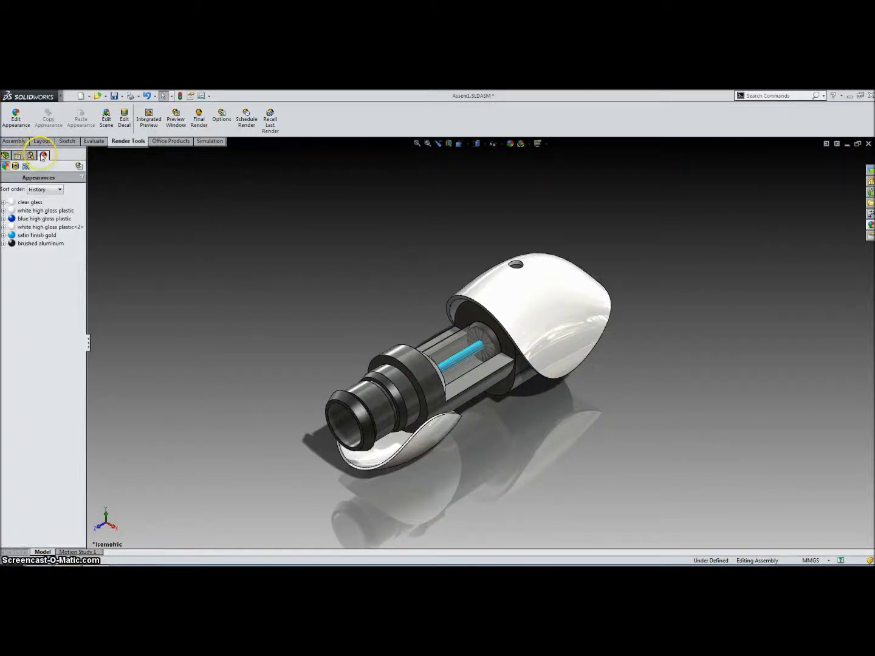
pyautogui.click(27, 167)
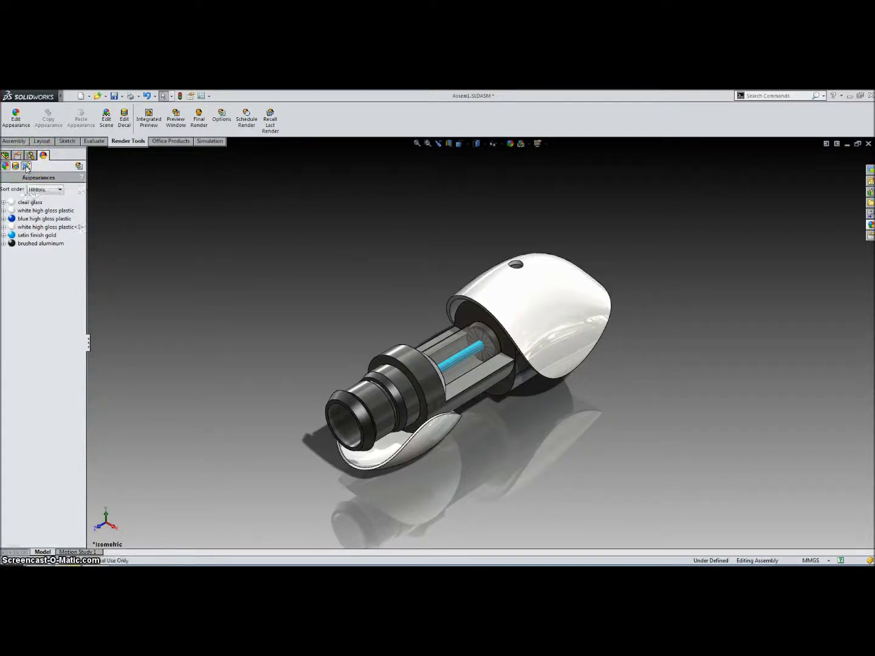
pyautogui.click(4, 201)
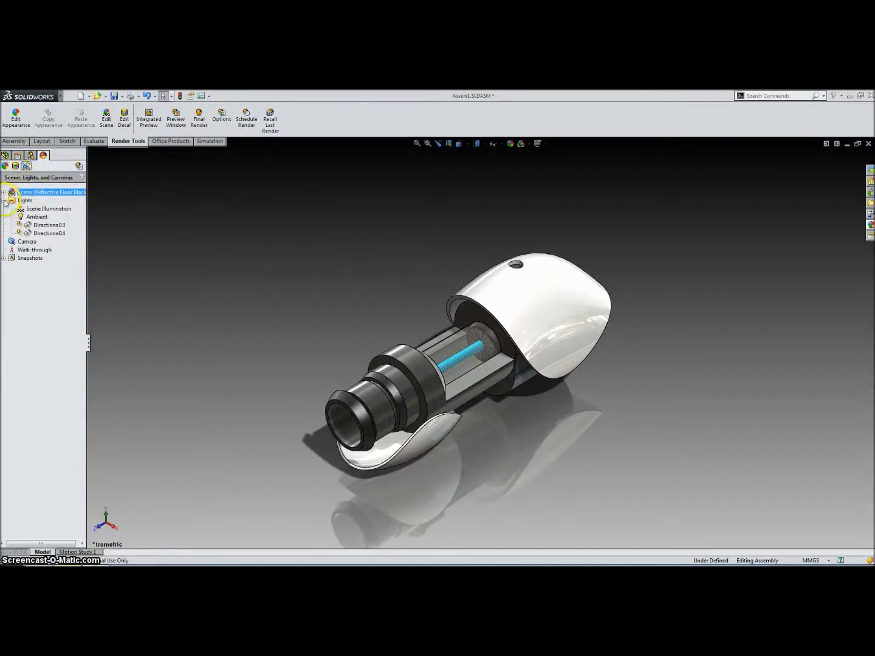
pyautogui.rightClick(46, 235)
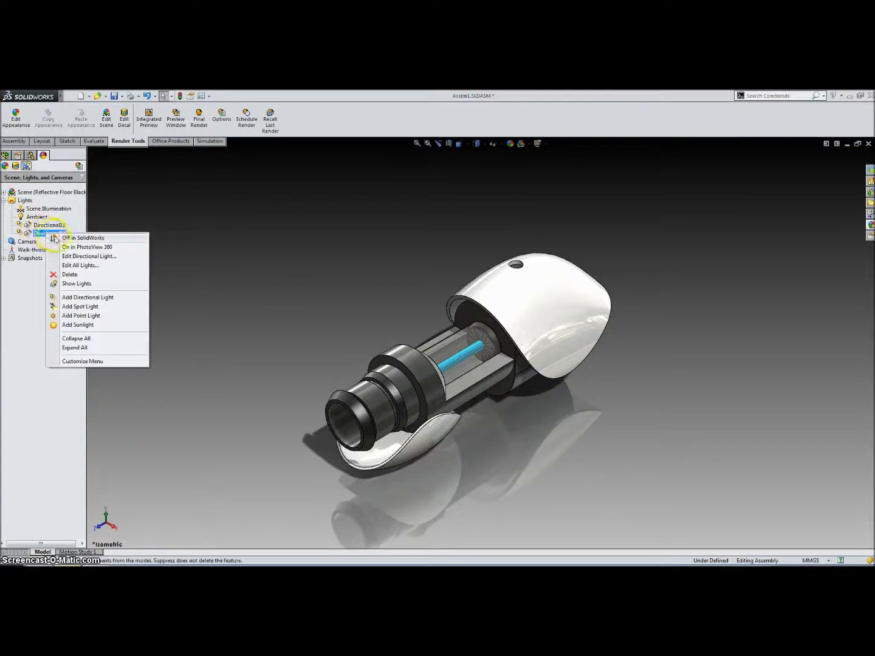
pyautogui.click(76, 284)
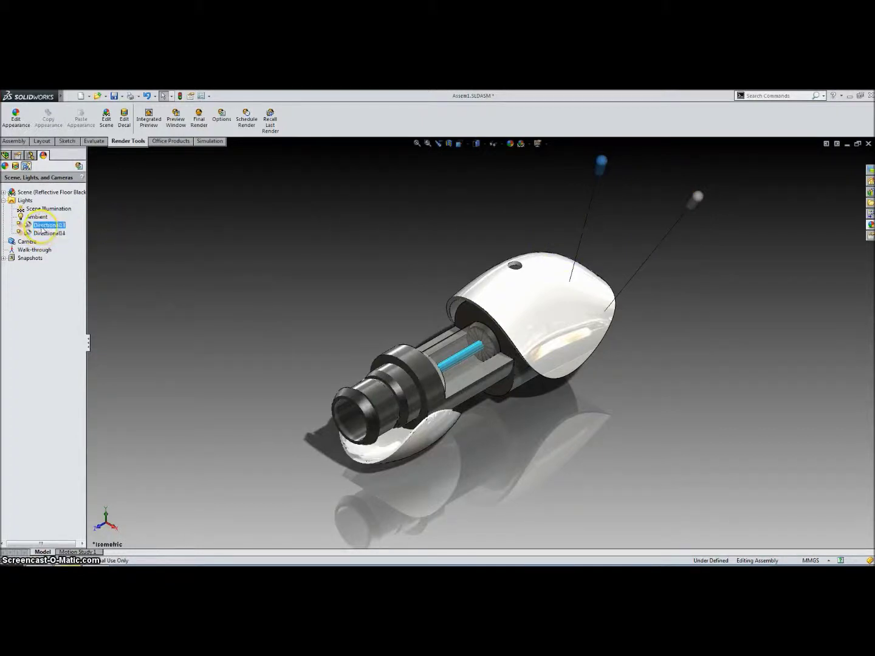
pyautogui.rightClick(42, 231)
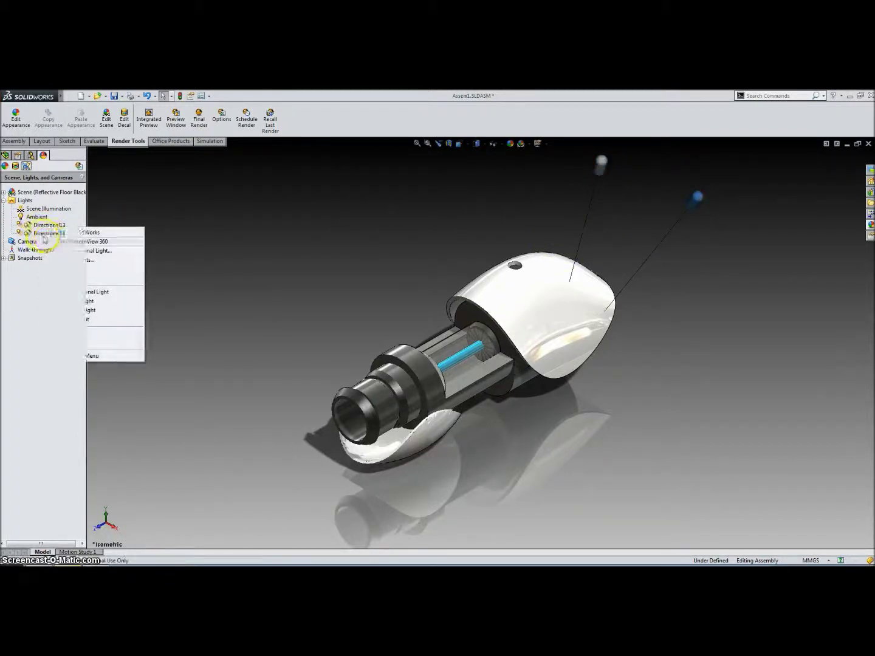
pyautogui.rightClick(44, 234)
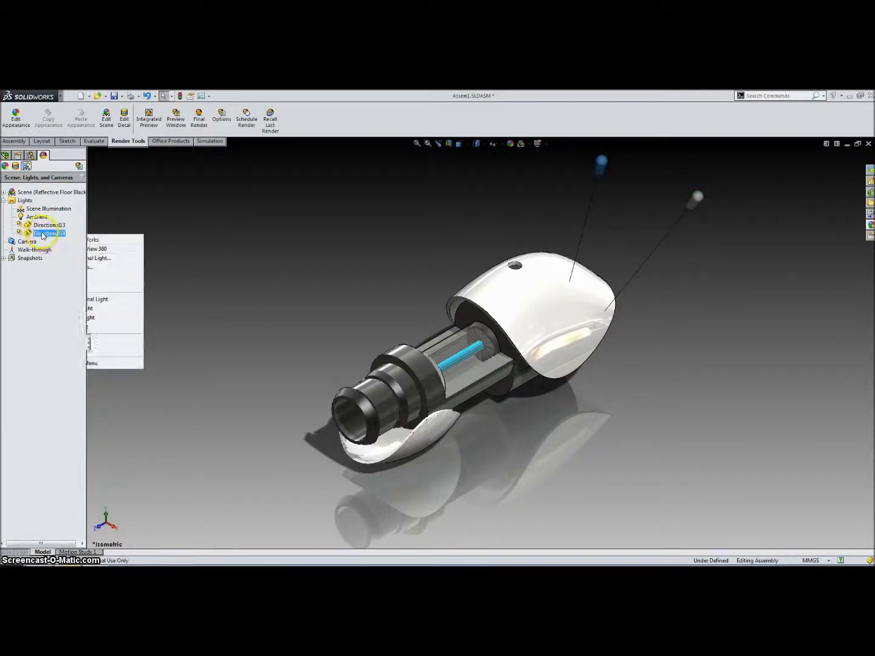
pyautogui.rightClick(44, 234)
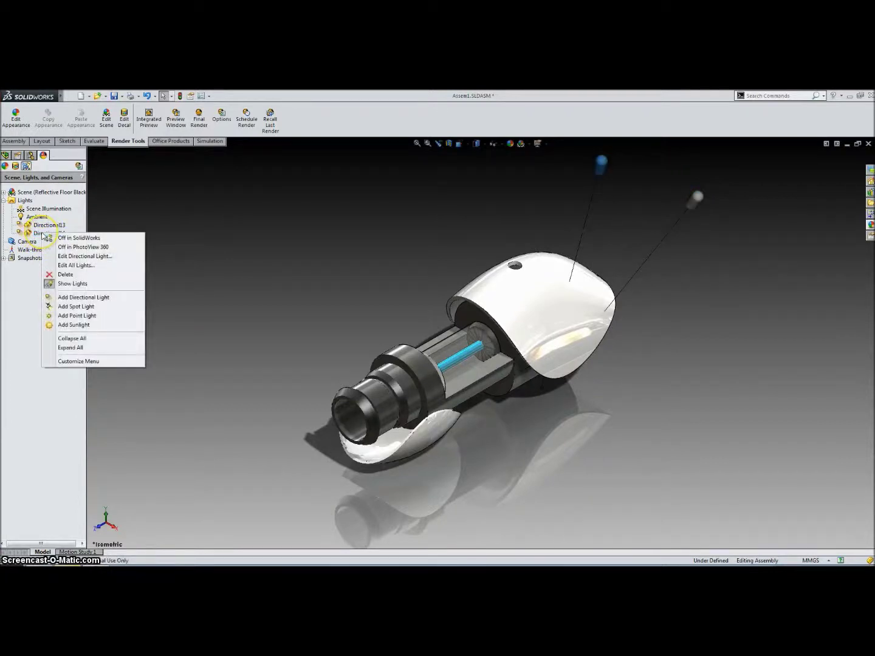
# Add spotlight Spot1 with its source raised above the earphone, aimed at the blue rod.
pyautogui.click(82, 306)
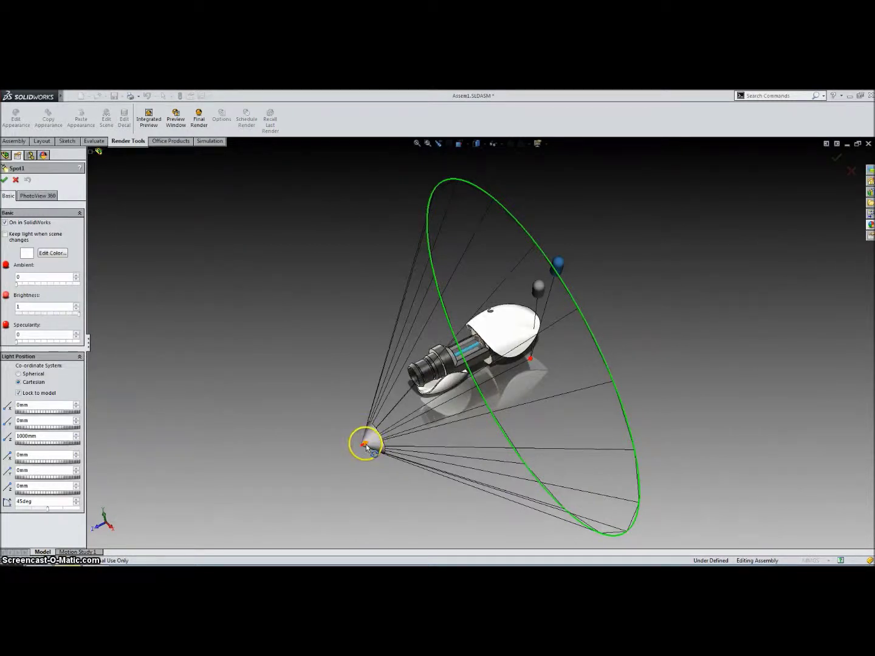
pyautogui.moveTo(366, 446); pyautogui.dragTo(528, 356)
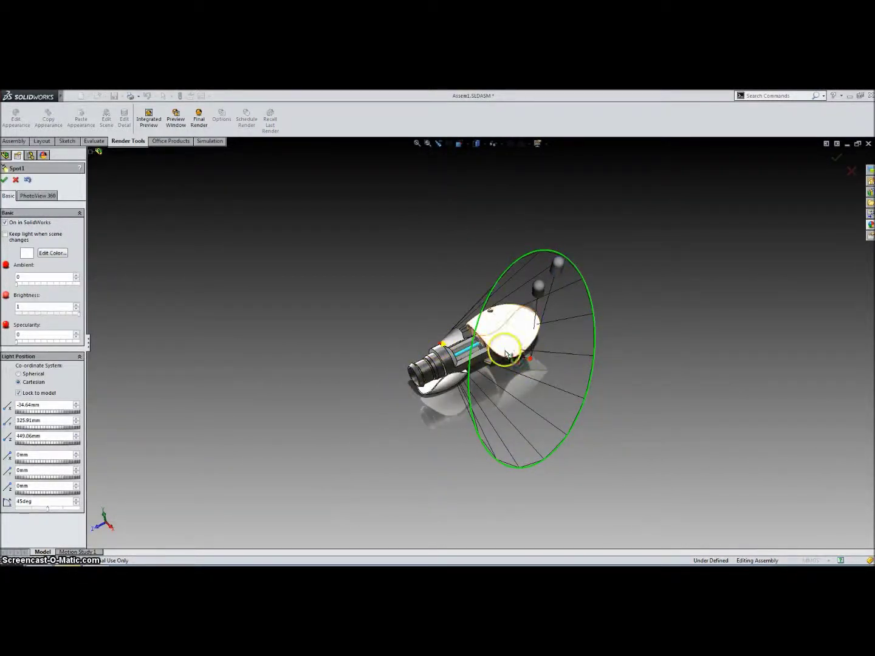
pyautogui.scroll(-5, 503, 349)
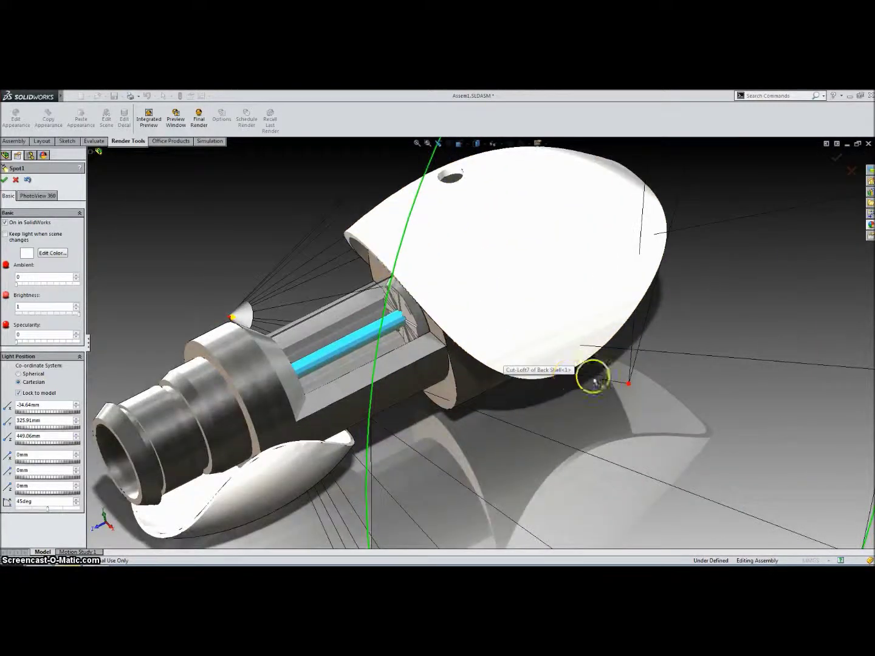
pyautogui.moveTo(627, 386); pyautogui.dragTo(404, 320)
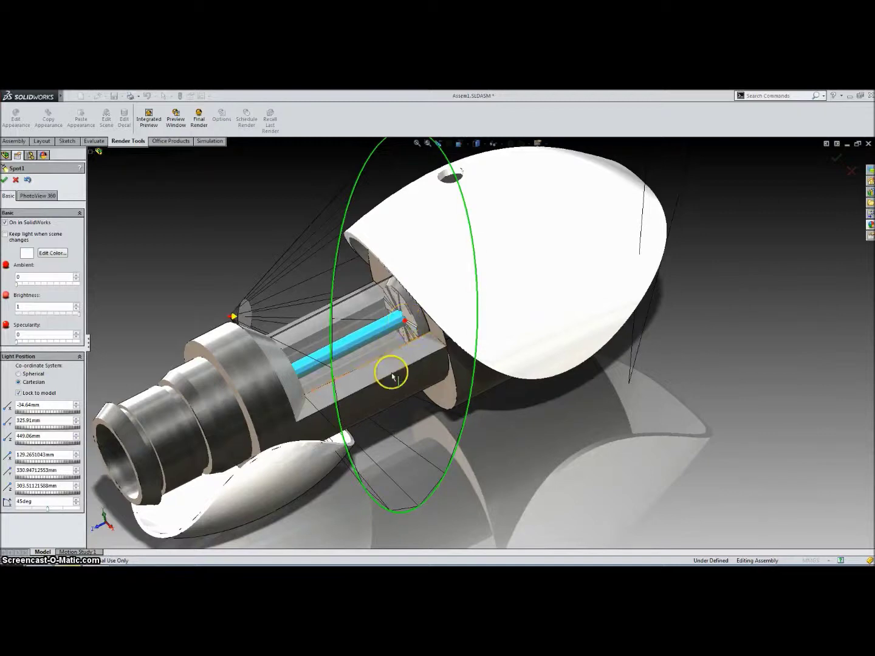
pyautogui.hotkey('ctrl', '5')
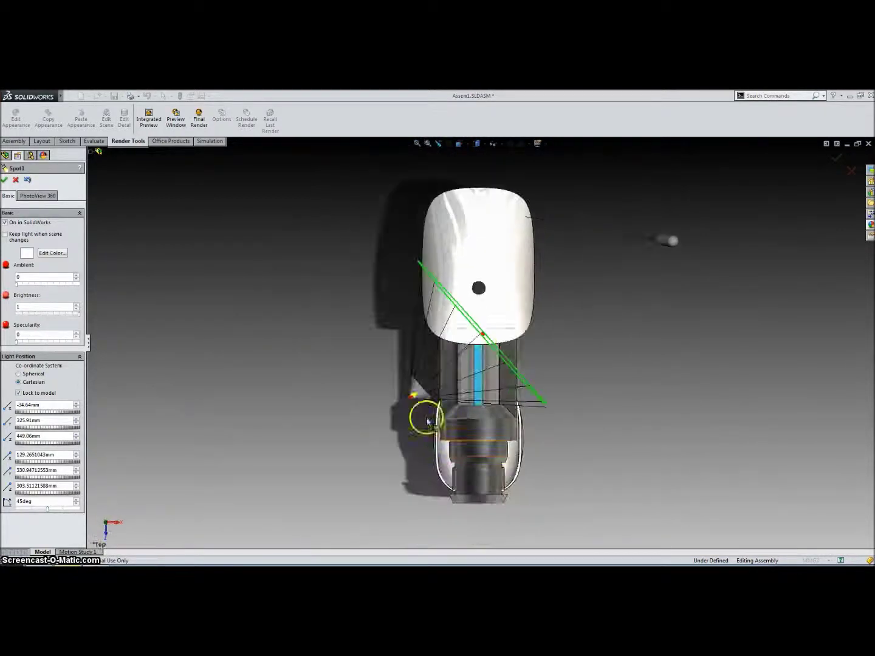
pyautogui.moveTo(413, 396); pyautogui.dragTo(584, 453)
pyautogui.moveTo(630, 425); pyautogui.dragTo(695, 412, button='right')
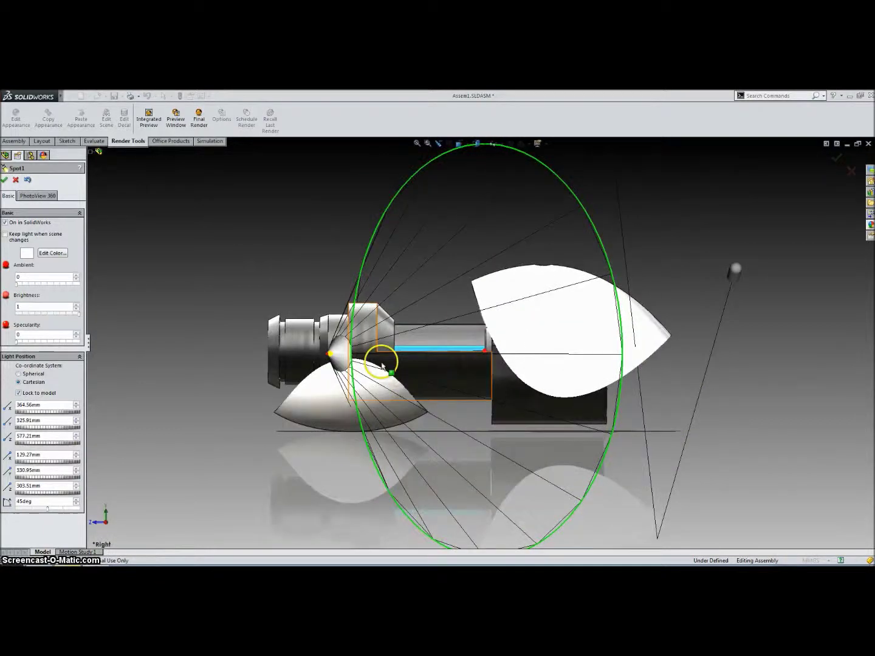
pyautogui.moveTo(328, 353); pyautogui.dragTo(346, 257)
pyautogui.hotkey('ctrl', '7')
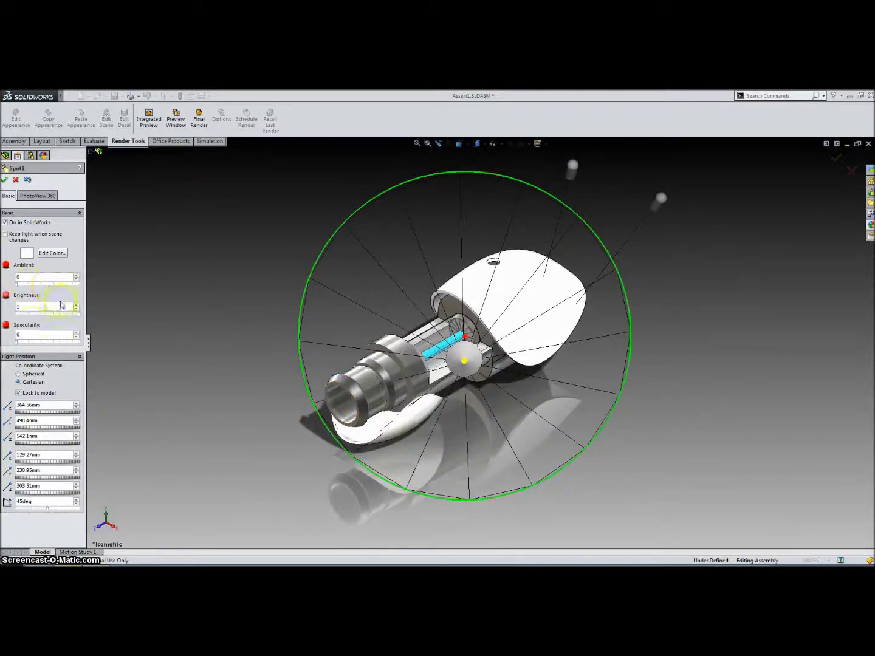
pyautogui.click(4, 180)
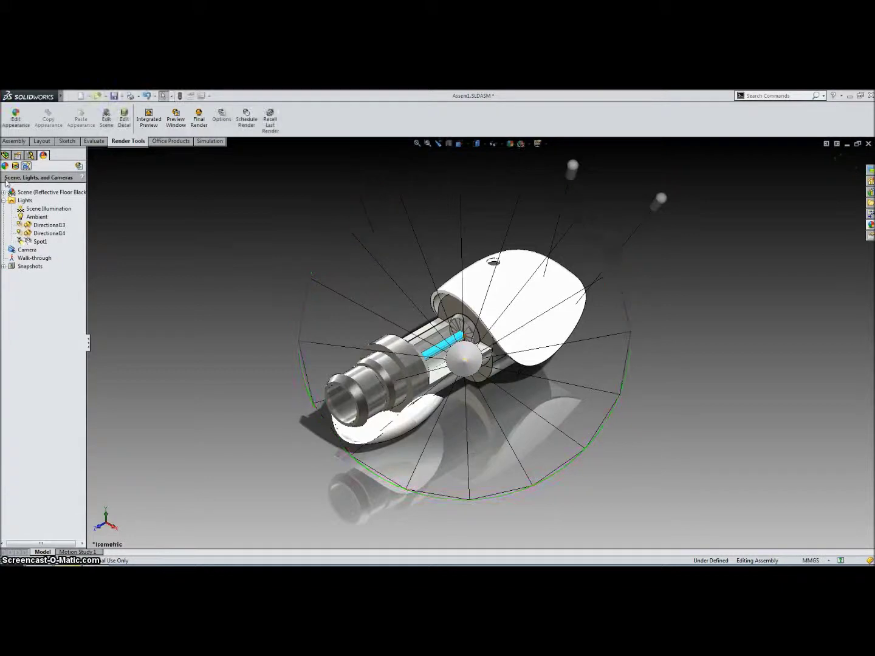
# Turn Spot1 on for PhotoView 360 and return to the isometric view.
pyautogui.rightClick(41, 241)
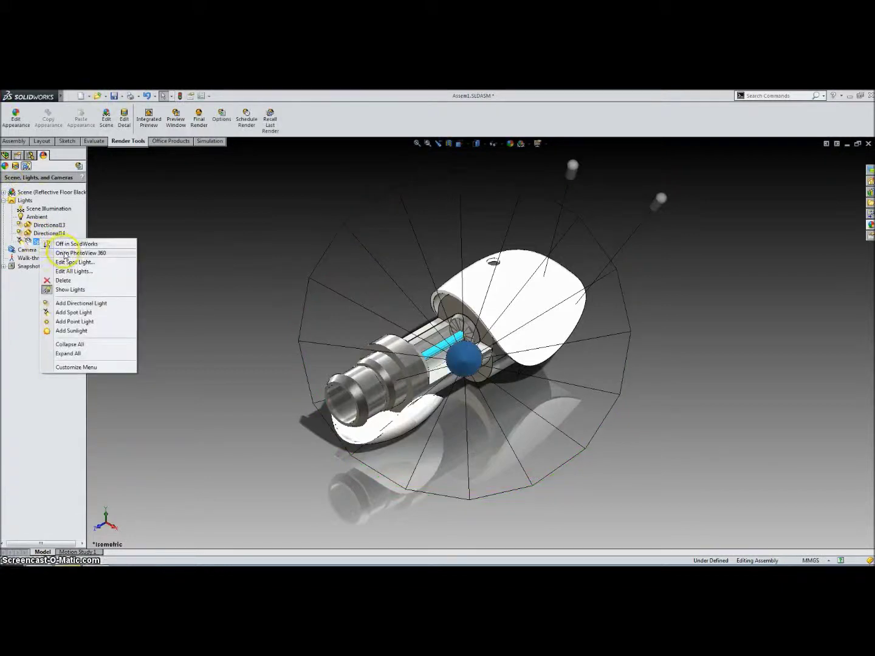
pyautogui.click(65, 254)
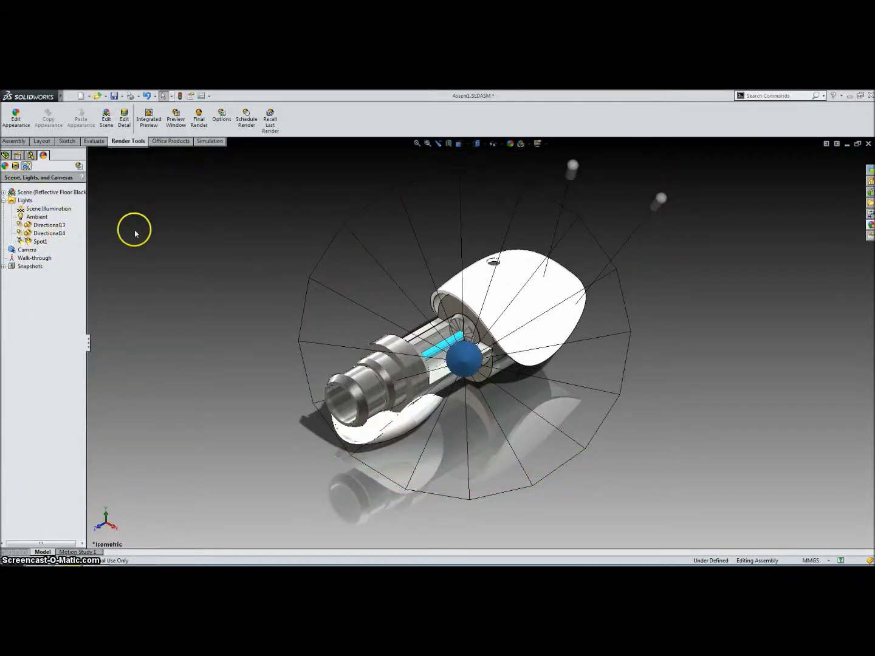
pyautogui.moveTo(151, 297); pyautogui.dragTo(159, 250, button='right')
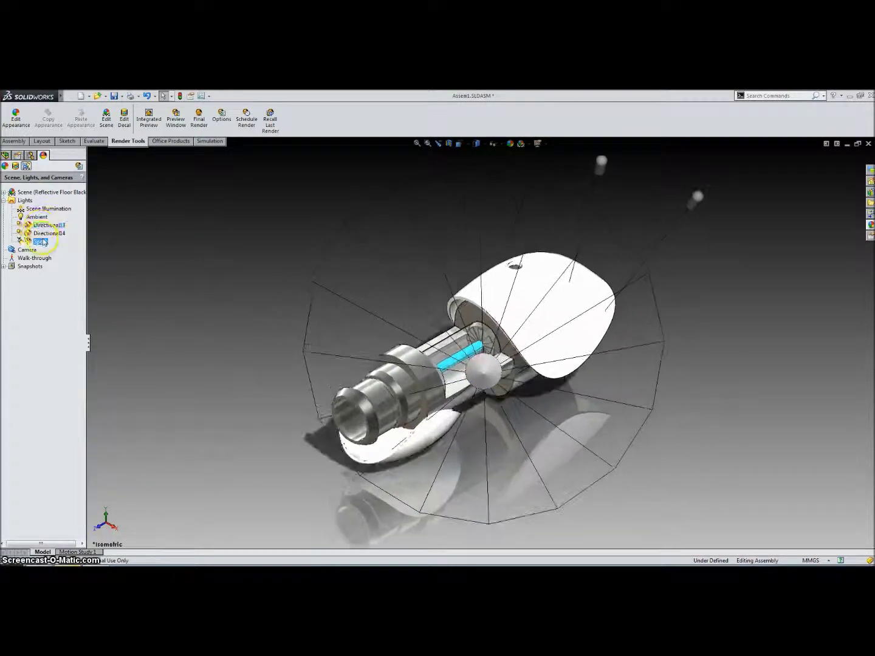
pyautogui.click(41, 242)
# Hide the light symbols in the model view.
pyautogui.rightClick(42, 242)
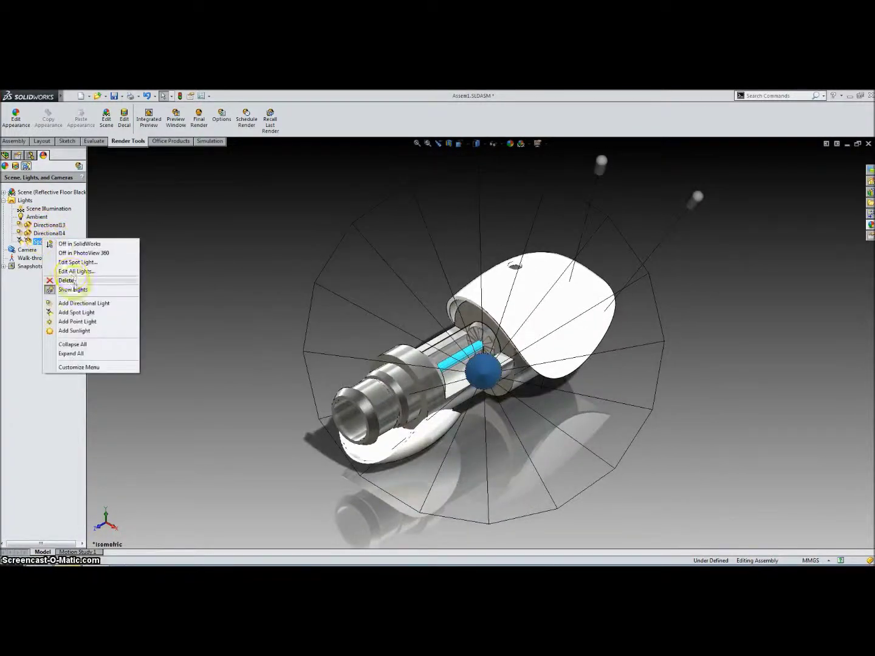
pyautogui.click(75, 290)
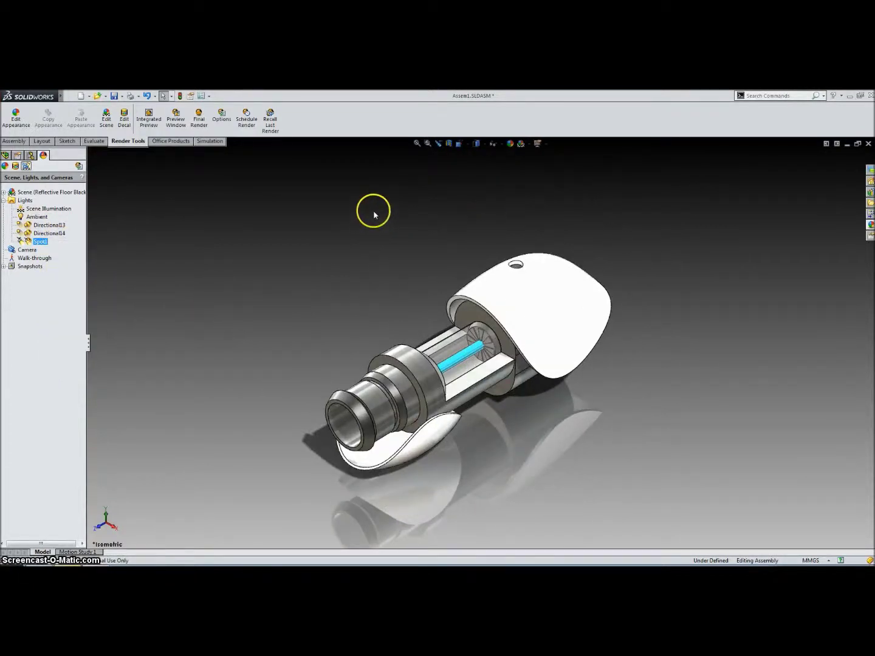
pyautogui.click(124, 118)
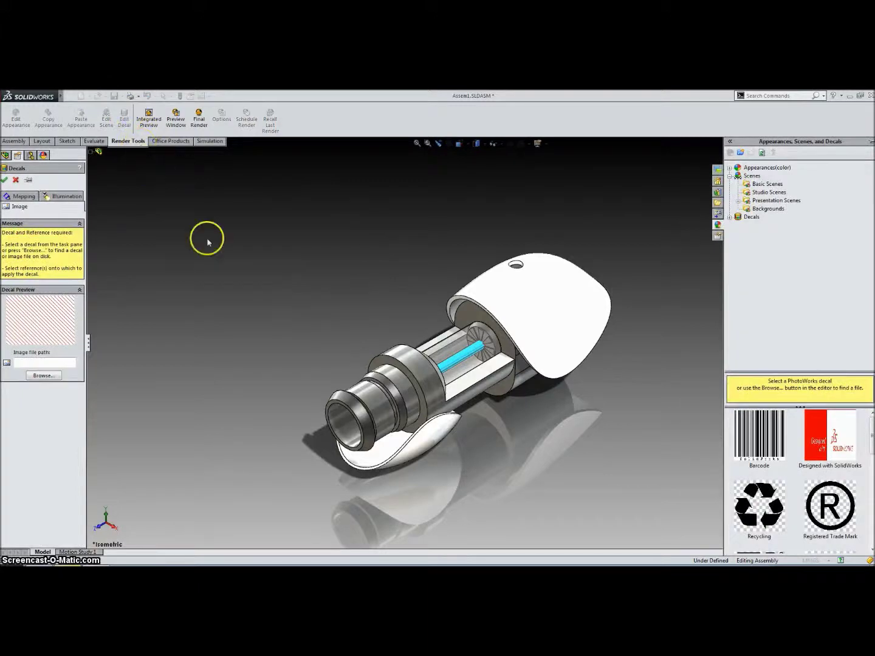
# Load Aperture_Portal_white_shop_preview.png from Pictures as the decal image.
pyautogui.click(44, 375)
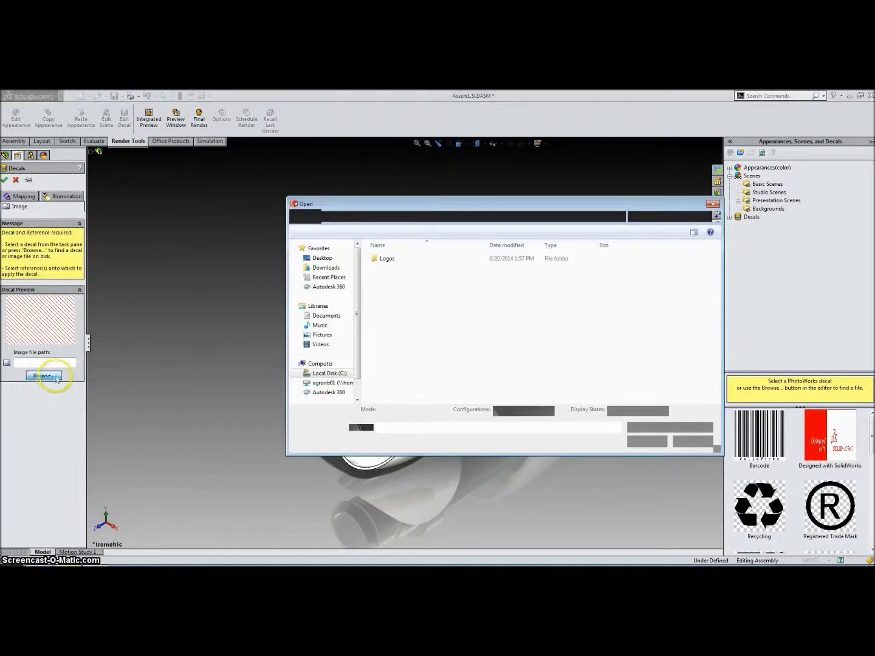
pyautogui.click(331, 337)
pyautogui.click(487, 300)
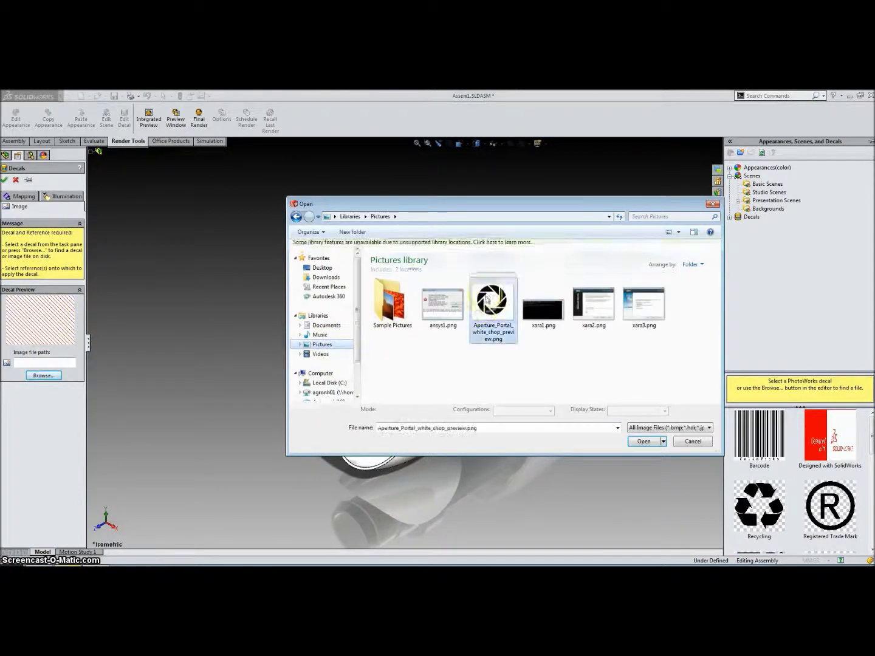
pyautogui.doubleClick(485, 299)
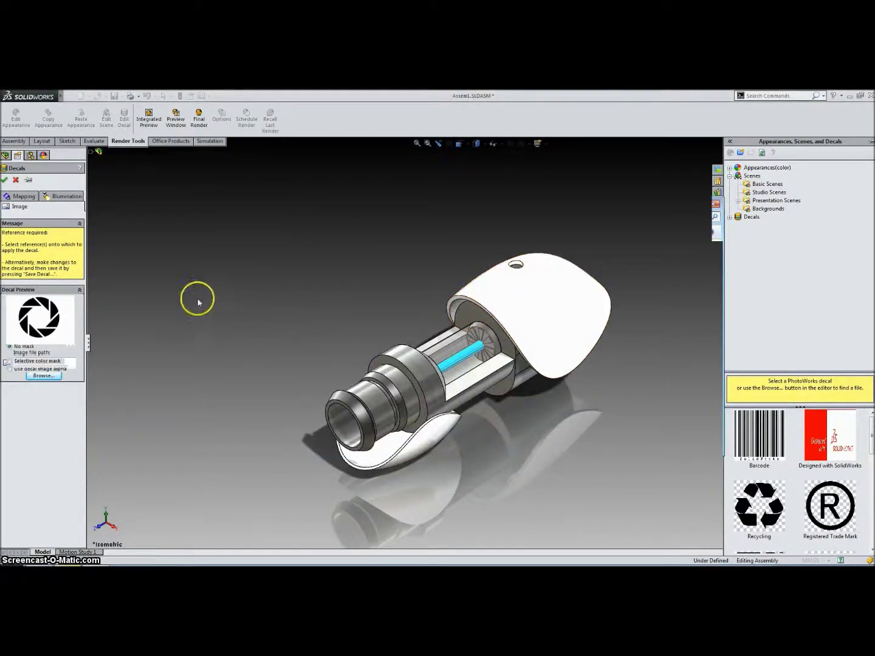
# Place the decal on the Front Shell face and shrink it to a small logo.
pyautogui.click(25, 198)
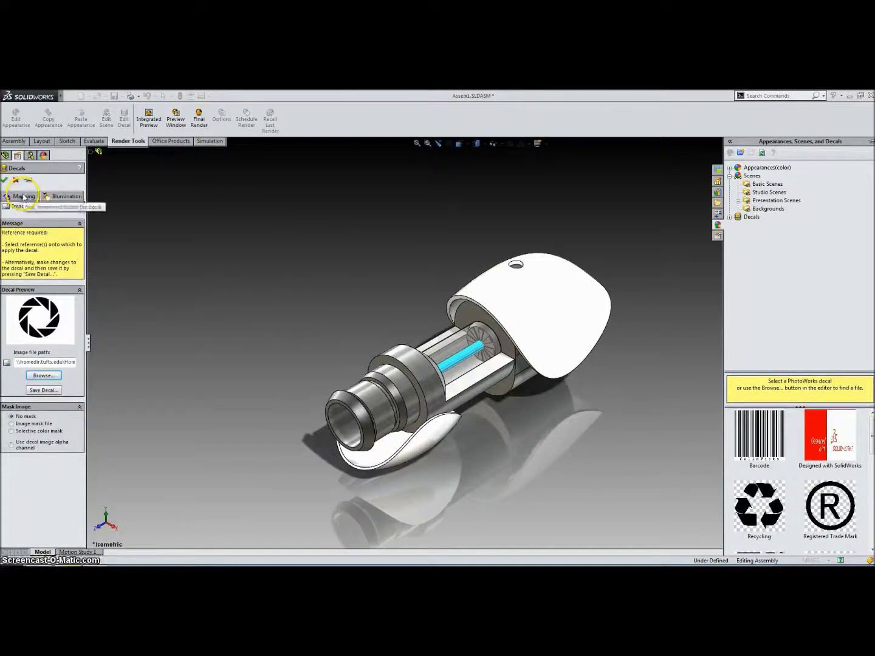
pyautogui.moveTo(151, 300); pyautogui.dragTo(278, 308, button='right')
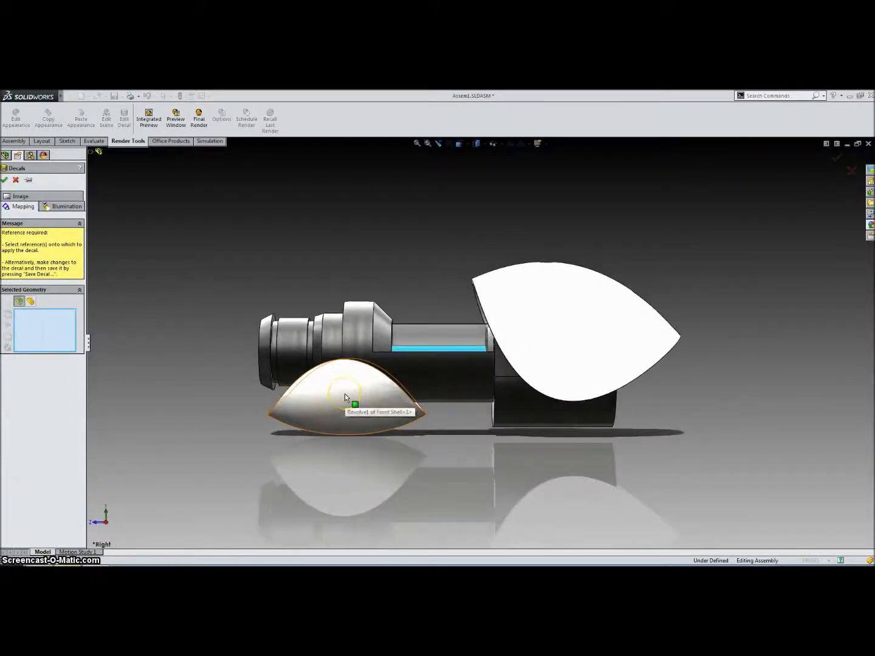
pyautogui.click(344, 394)
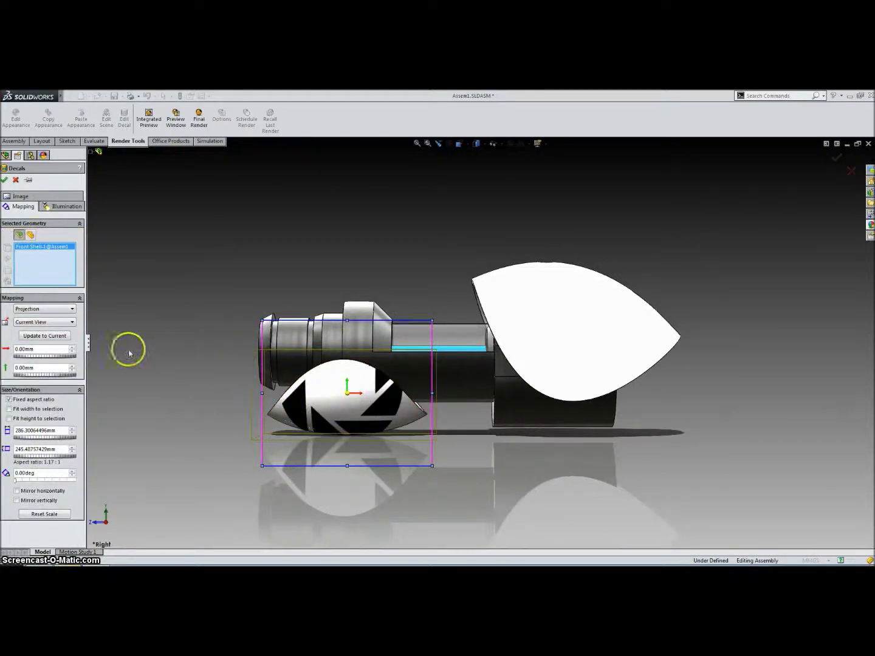
pyautogui.moveTo(261, 320); pyautogui.dragTo(343, 396)
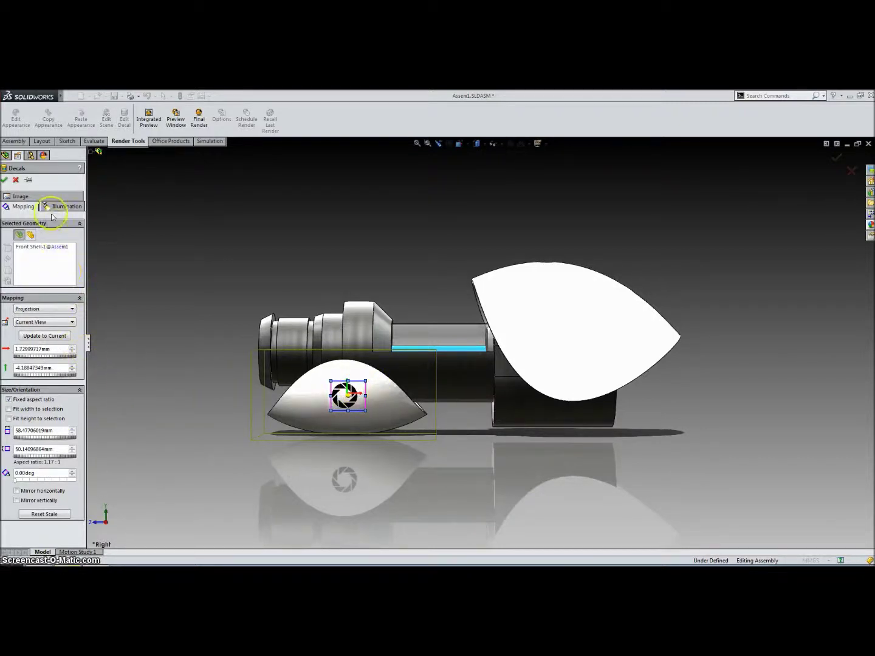
# Try XY and ZX projections, then settle on YZ projection and accept the decal.
pyautogui.click(33, 322)
pyautogui.click(30, 331)
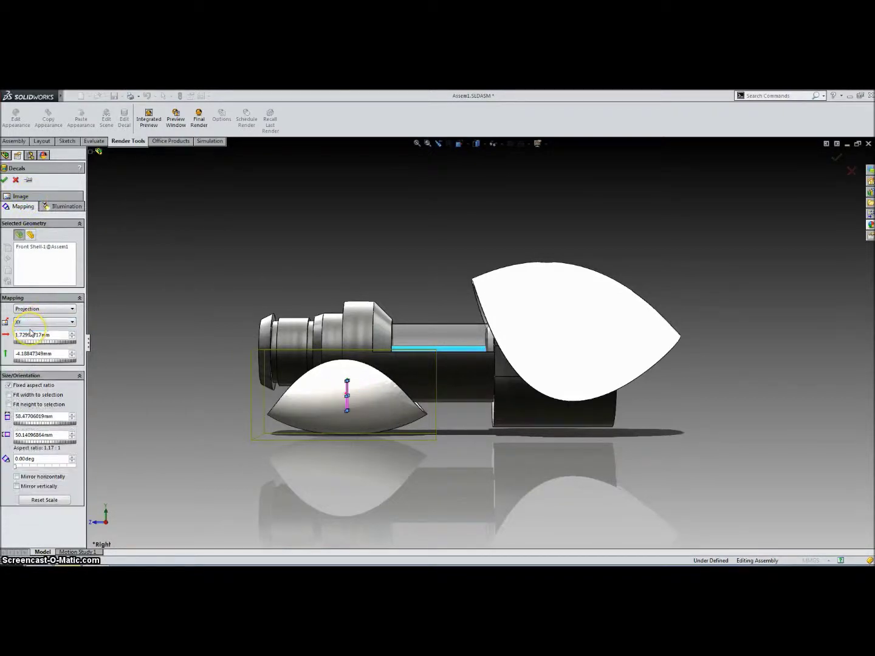
pyautogui.click(42, 323)
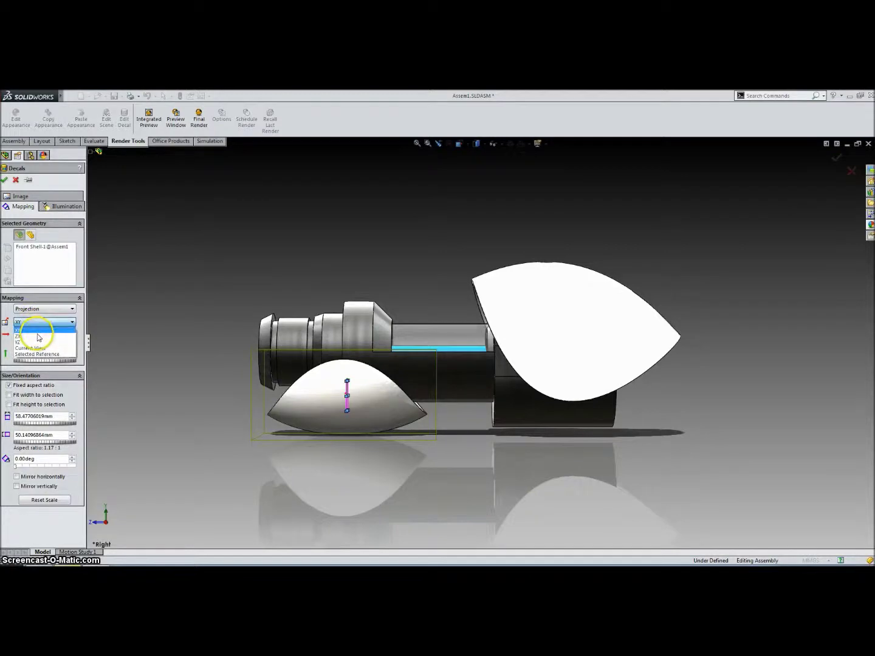
pyautogui.click(69, 338)
pyautogui.moveTo(210, 260); pyautogui.dragTo(201, 331, button='right')
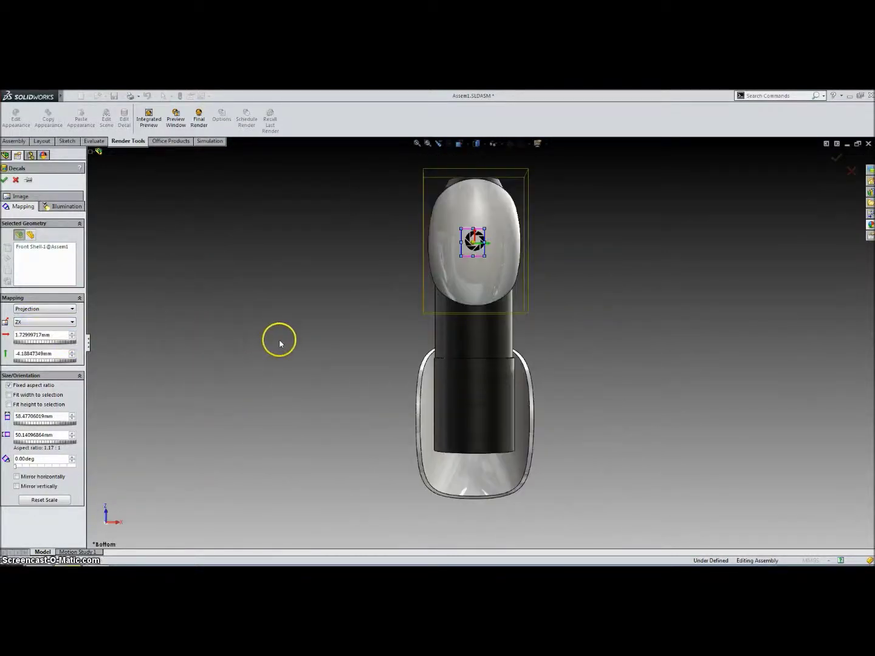
pyautogui.moveTo(279, 341); pyautogui.dragTo(211, 341, button='right')
pyautogui.click(58, 323)
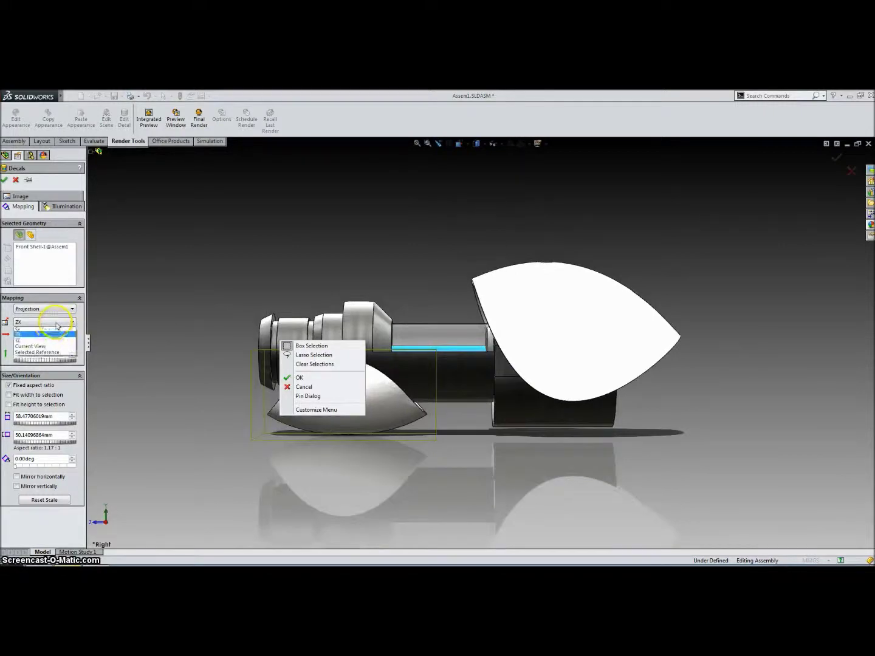
pyautogui.click(37, 338)
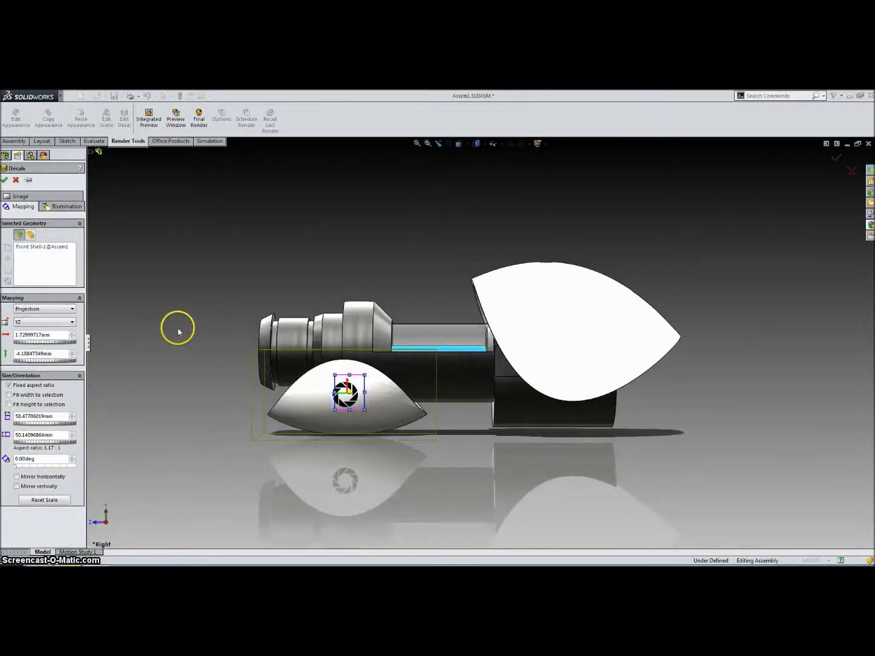
pyautogui.click(5, 181)
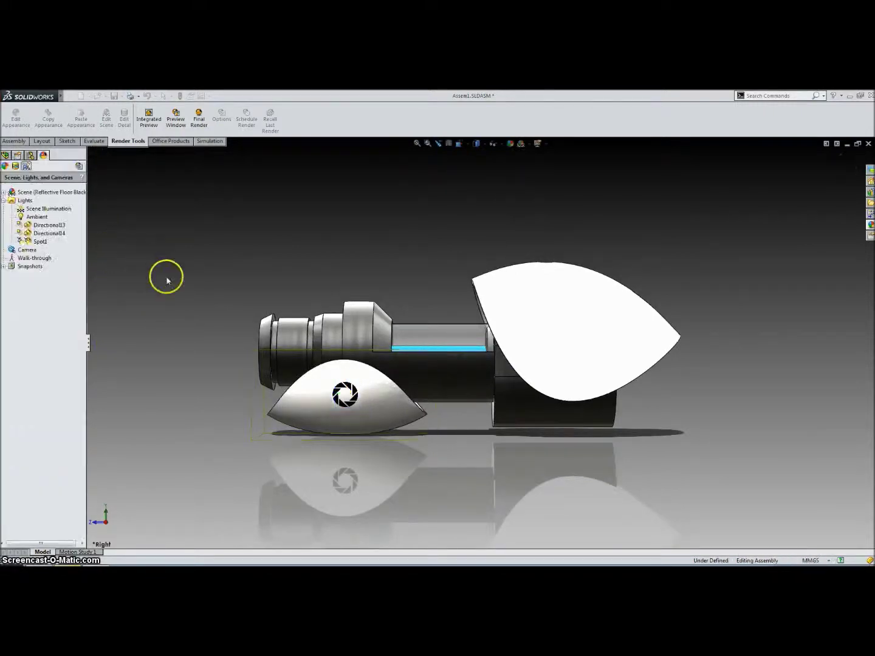
pyautogui.moveTo(204, 295); pyautogui.dragTo(253, 276, button='right')
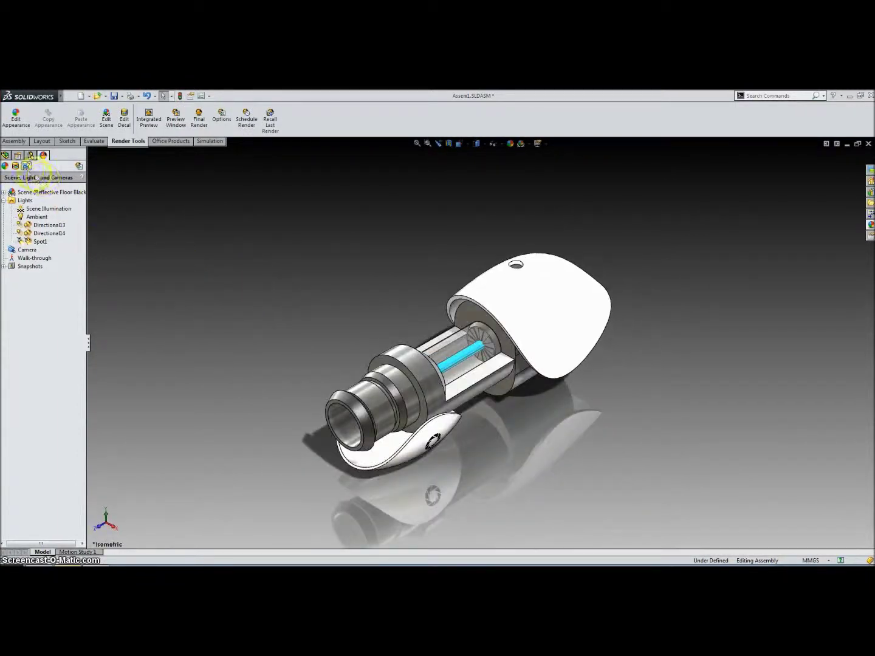
# In Decals (Assem1), hide the aperture decal, then show it again.
pyautogui.click(15, 166)
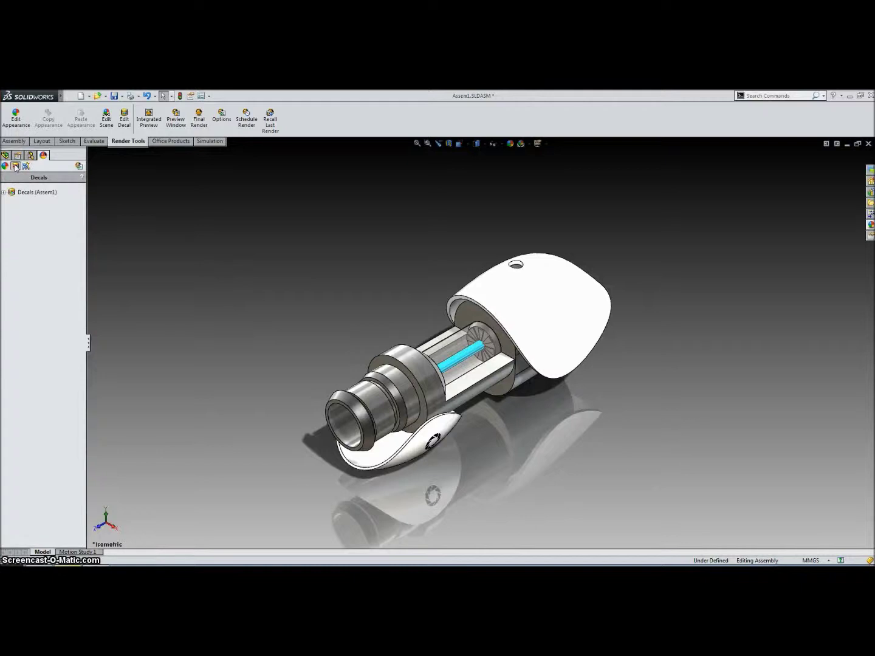
pyautogui.click(4, 192)
pyautogui.moveTo(16, 203)
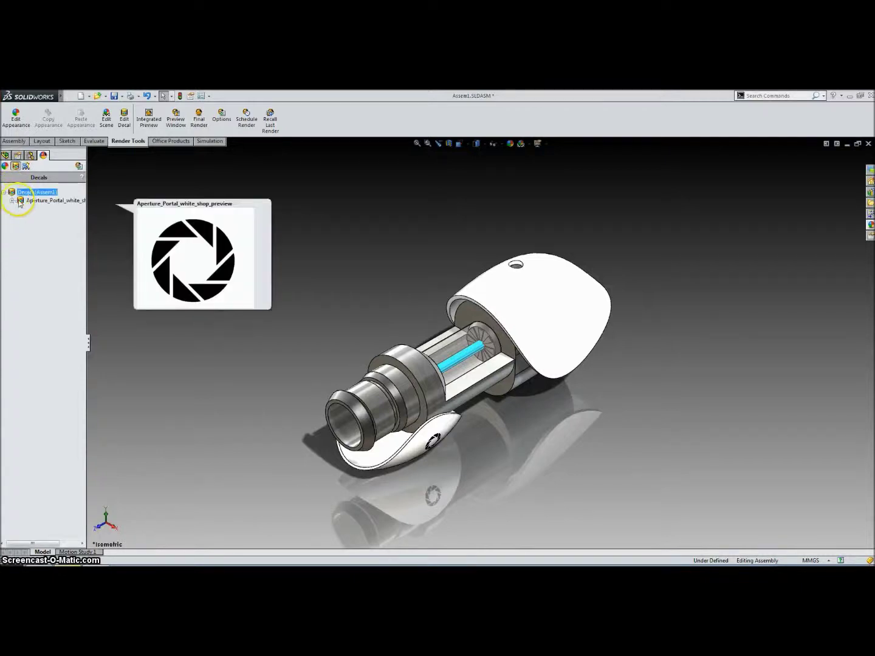
pyautogui.rightClick(24, 203)
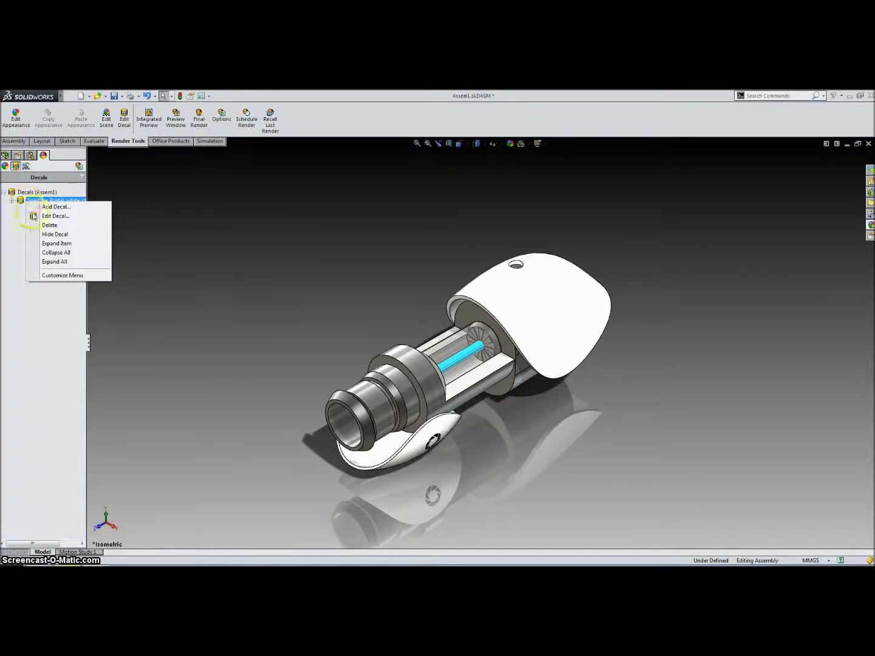
pyautogui.click(40, 233)
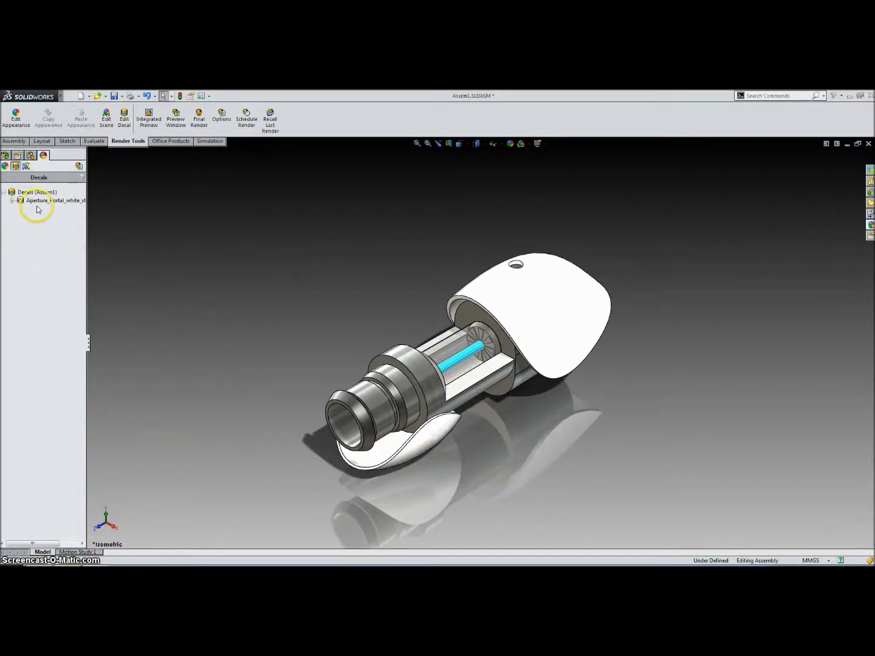
pyautogui.rightClick(36, 206)
pyautogui.click(68, 237)
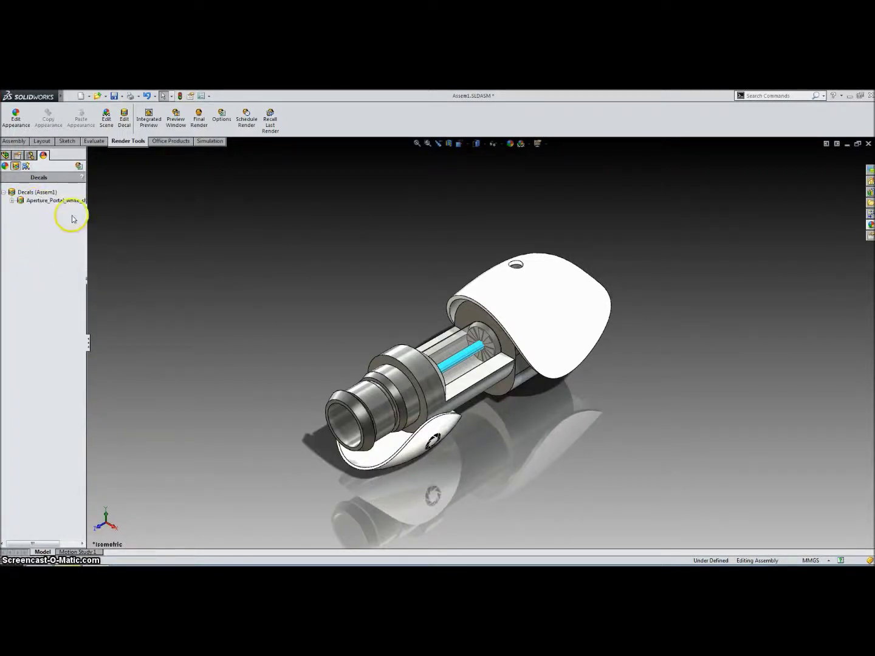
pyautogui.click(6, 156)
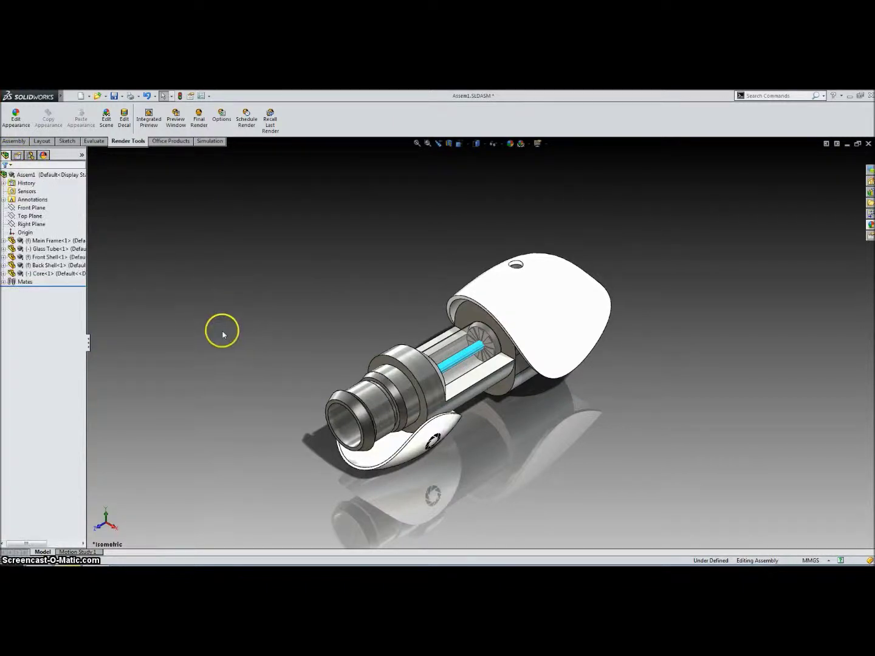
pyautogui.moveTo(224, 308); pyautogui.dragTo(280, 302, button='right')
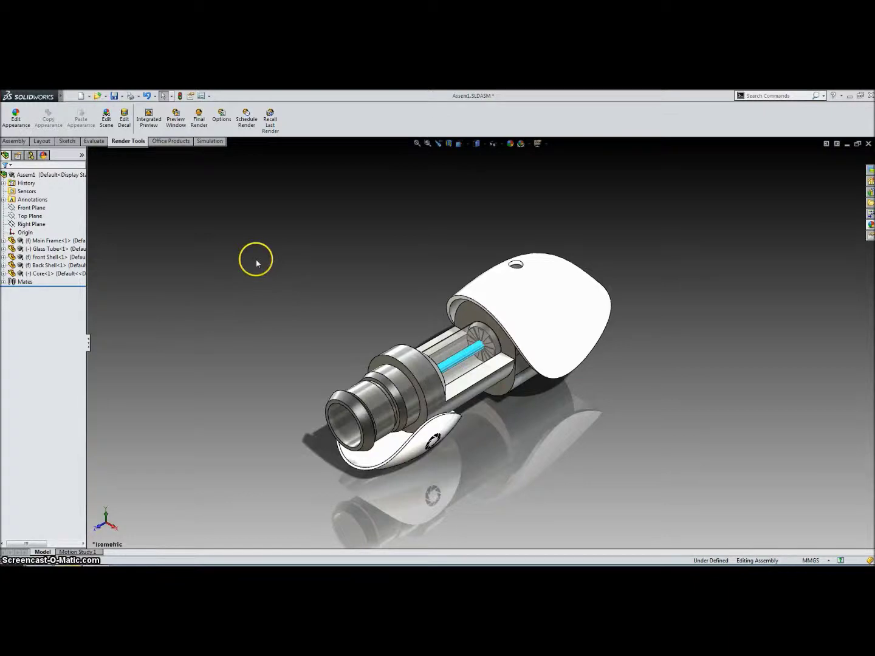
pyautogui.click(156, 128)
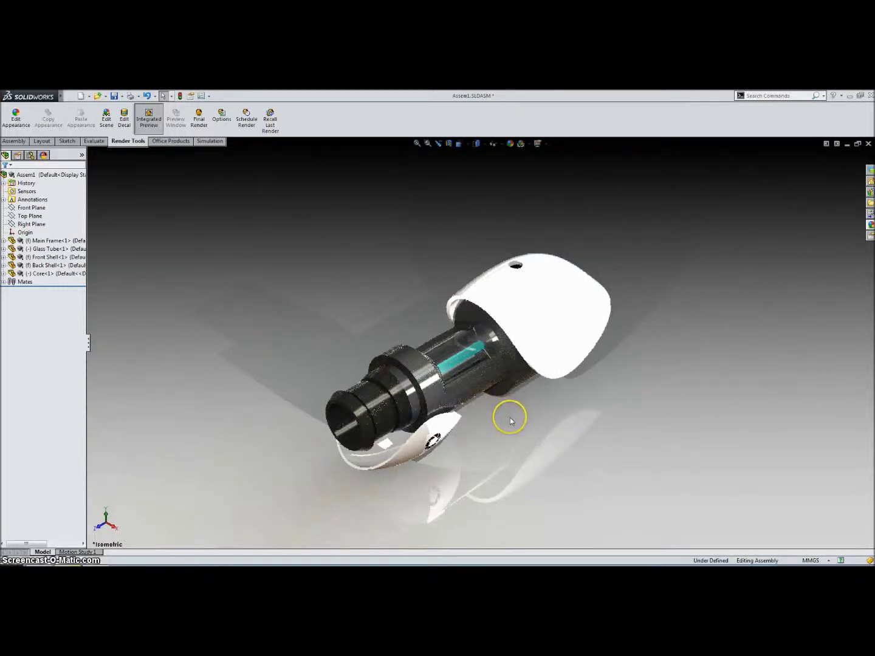
pyautogui.moveTo(510, 420); pyautogui.dragTo(512, 391, button='middle')
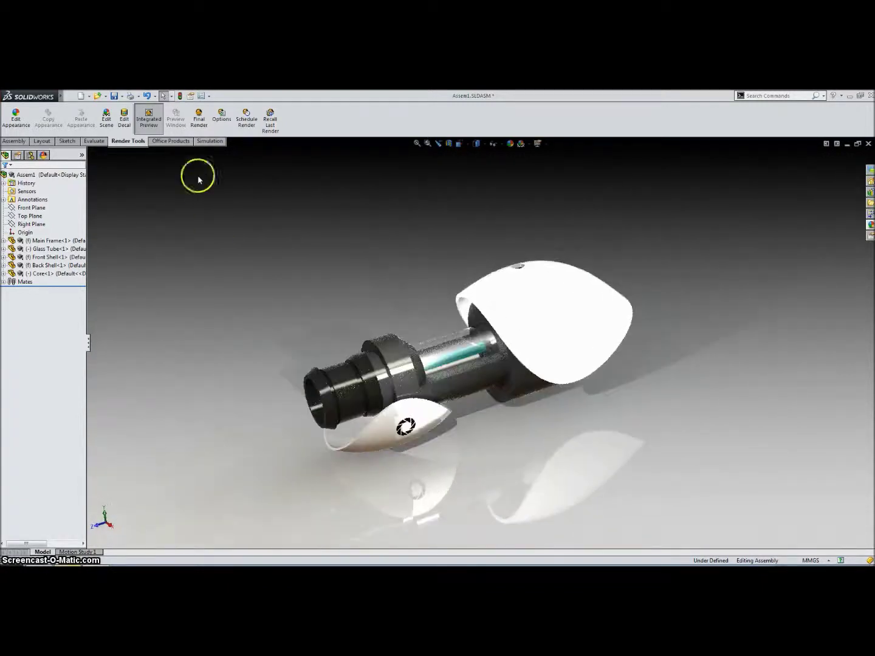
pyautogui.click(152, 124)
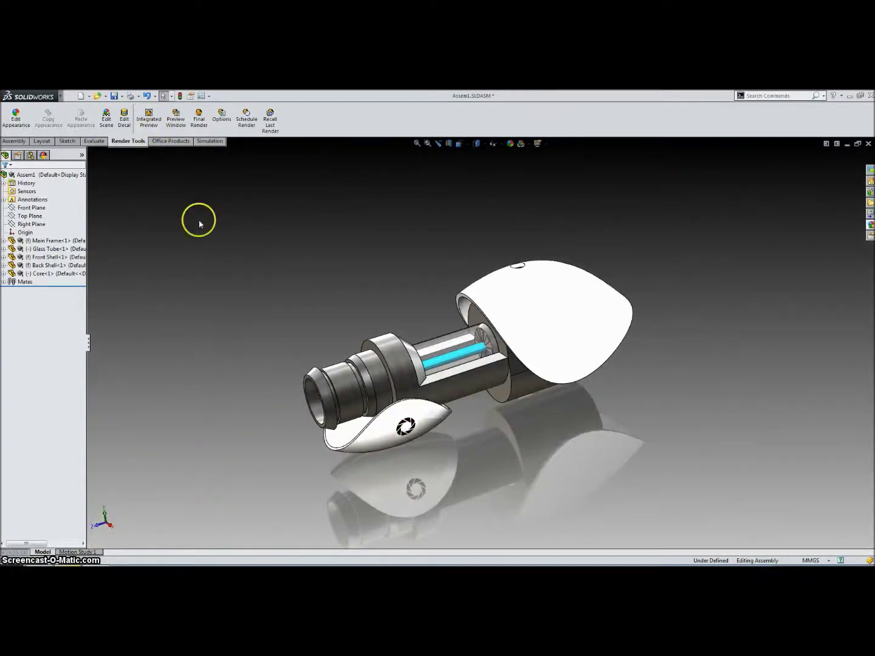
pyautogui.click(176, 122)
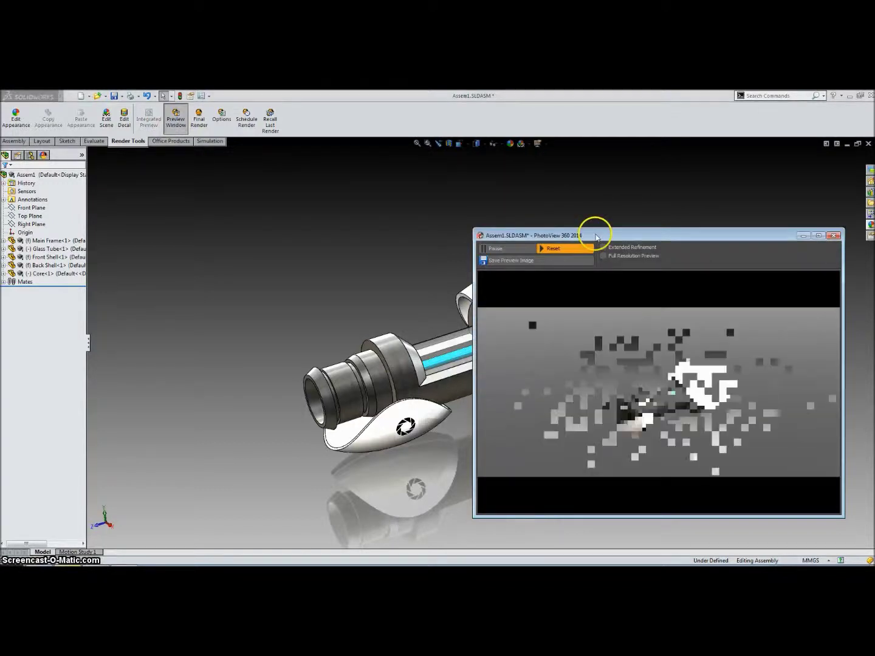
pyautogui.moveTo(601, 237); pyautogui.dragTo(627, 229)
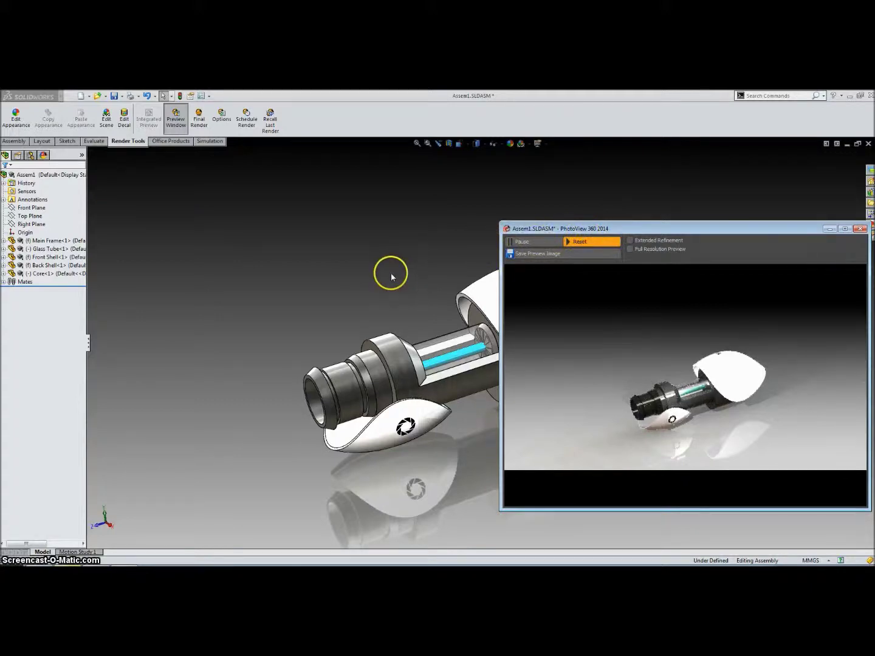
pyautogui.moveTo(391, 276); pyautogui.dragTo(436, 276, button='middle')
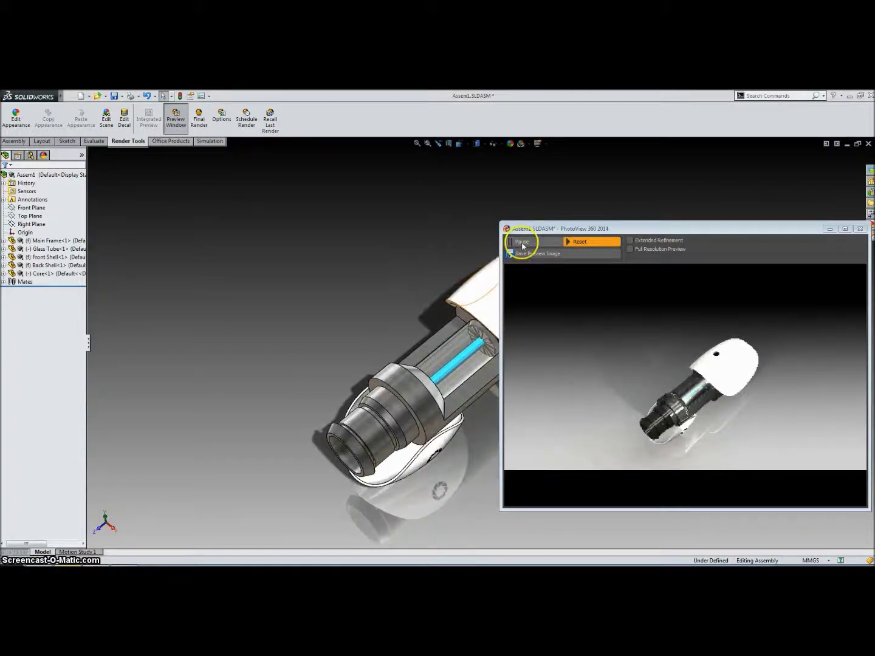
pyautogui.click(521, 245)
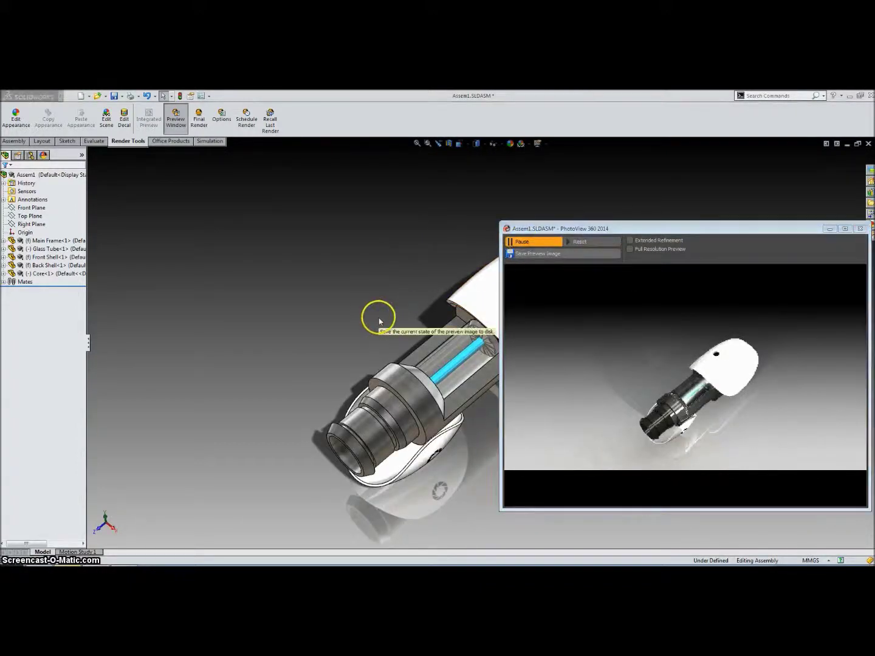
pyautogui.moveTo(376, 315)
pyautogui.mouseDown(button='middle')
pyautogui.moveTo(388, 264)
pyautogui.moveTo(381, 254)
pyautogui.moveTo(357, 294)
pyautogui.moveTo(376, 324)
pyautogui.mouseUp(button='middle')
pyautogui.moveTo(359, 322); pyautogui.dragTo(389, 296, button='right')
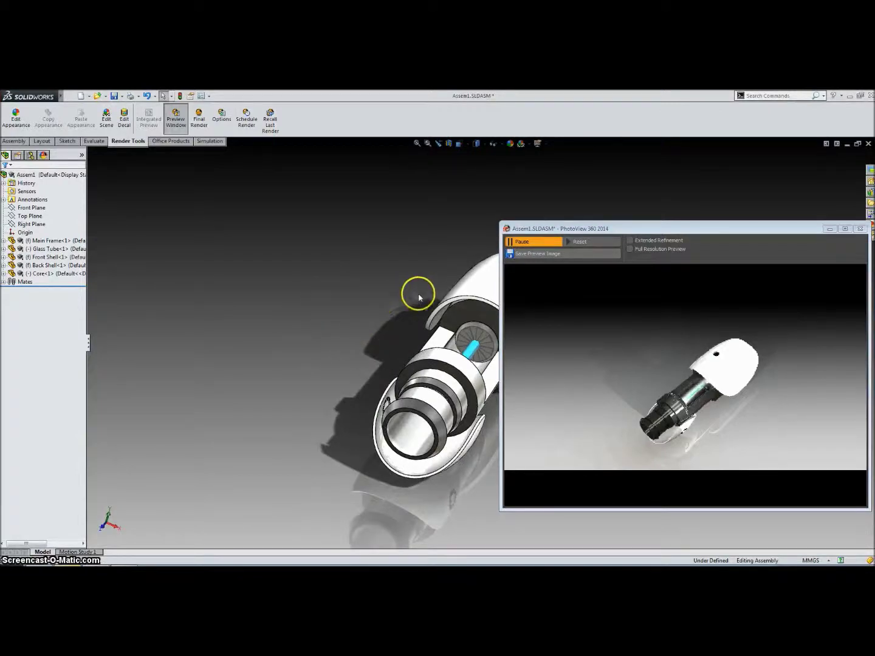
pyautogui.click(578, 242)
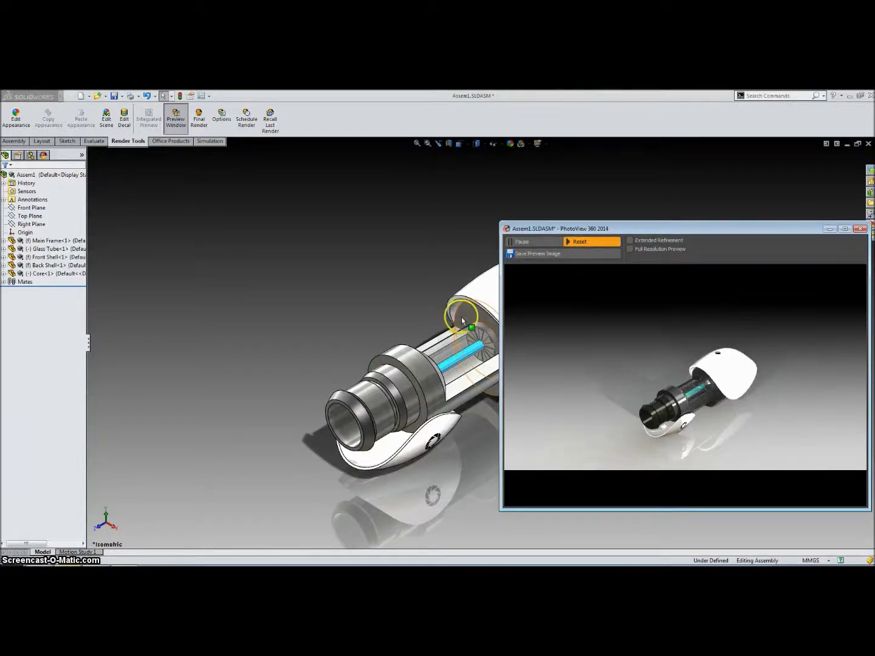
pyautogui.click(858, 229)
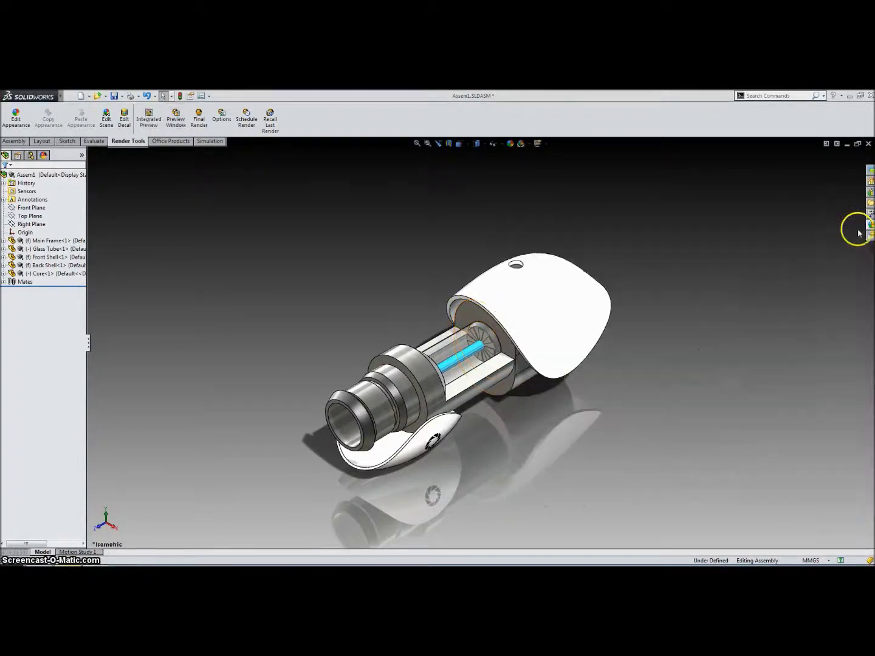
# Render the earphone assembly at final quality (1920 × 900) and inspect it at 100% zoom.
pyautogui.click(203, 128)
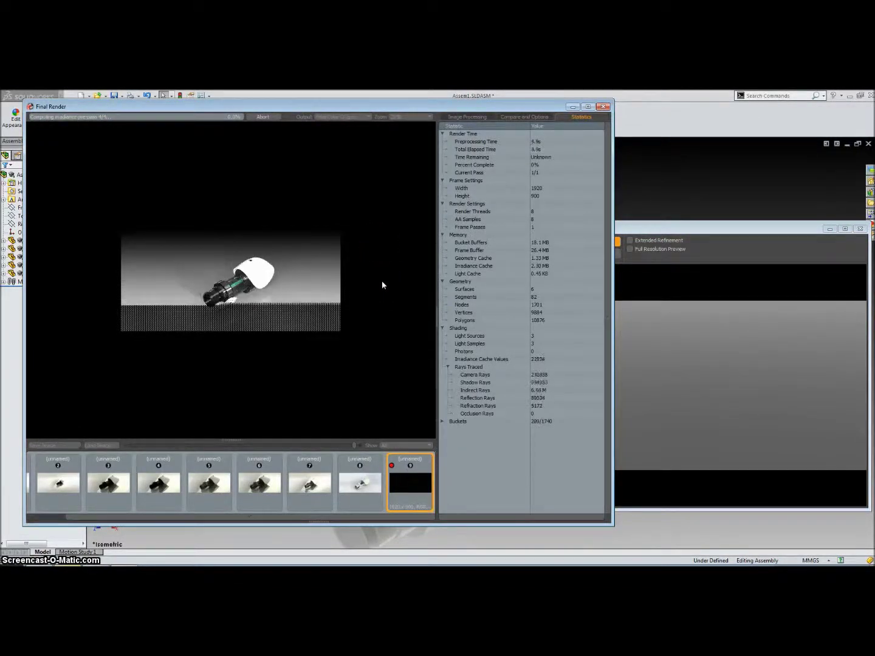
pyautogui.click(382, 279)
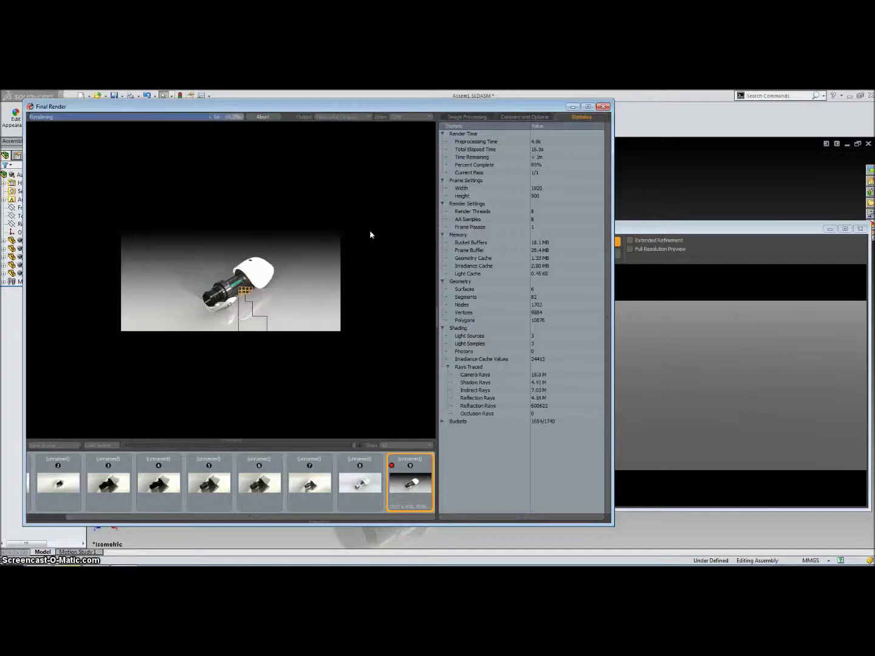
pyautogui.click(412, 117)
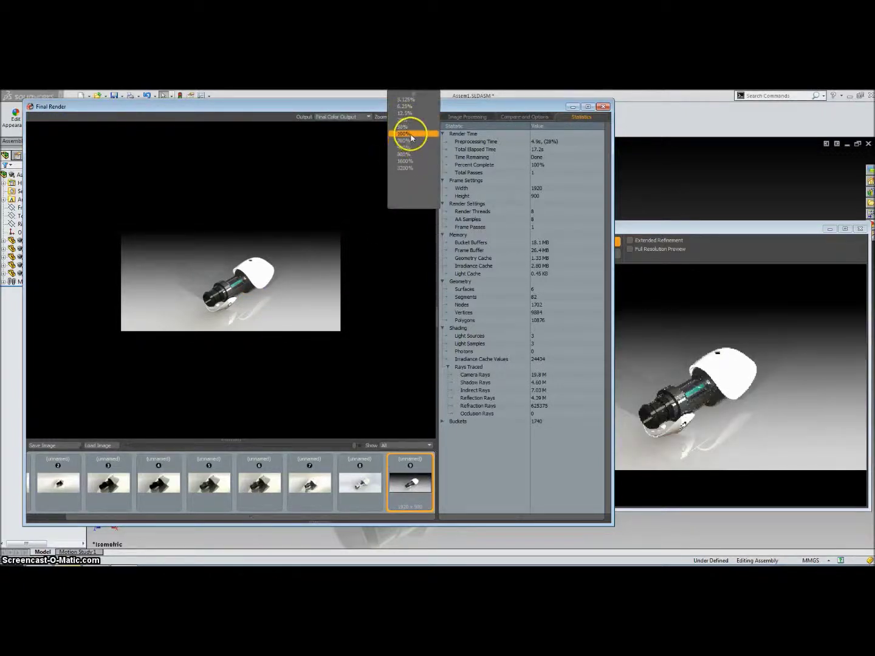
pyautogui.click(405, 134)
pyautogui.moveTo(341, 334); pyautogui.dragTo(313, 328)
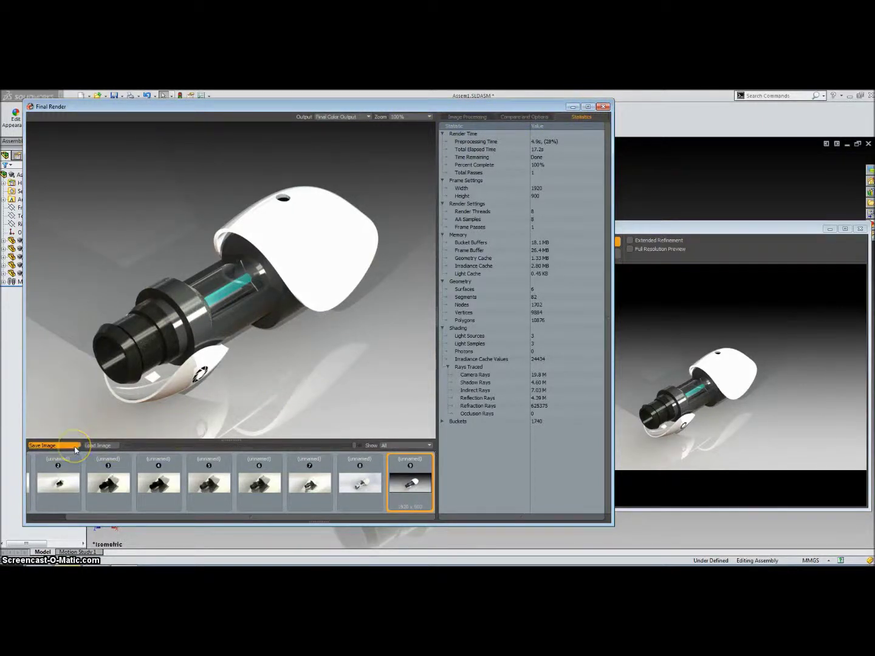
# Cancel saving the render image, then view history renders 8, 7, 6 and 5.
pyautogui.click(55, 446)
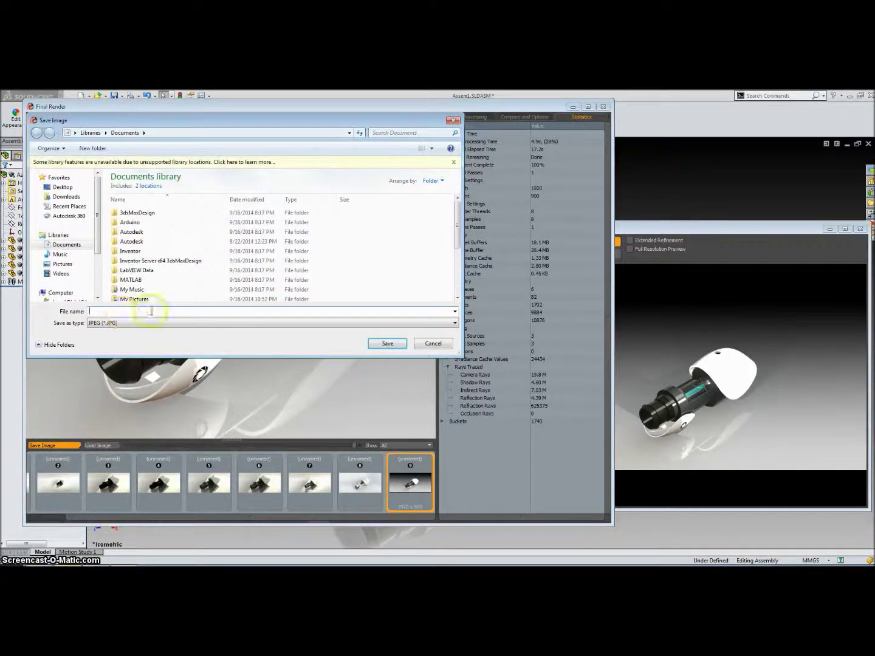
pyautogui.click(433, 344)
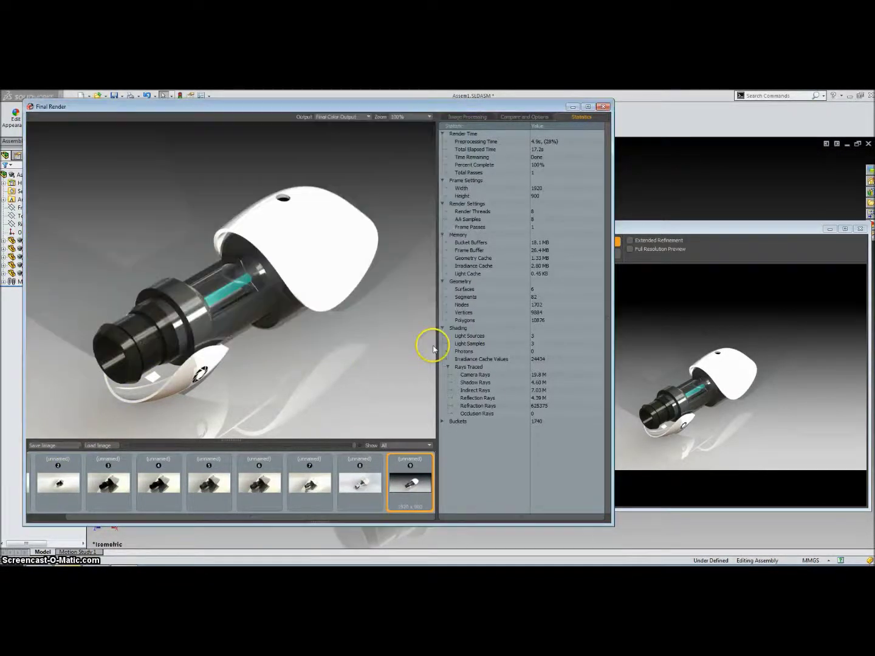
pyautogui.click(355, 486)
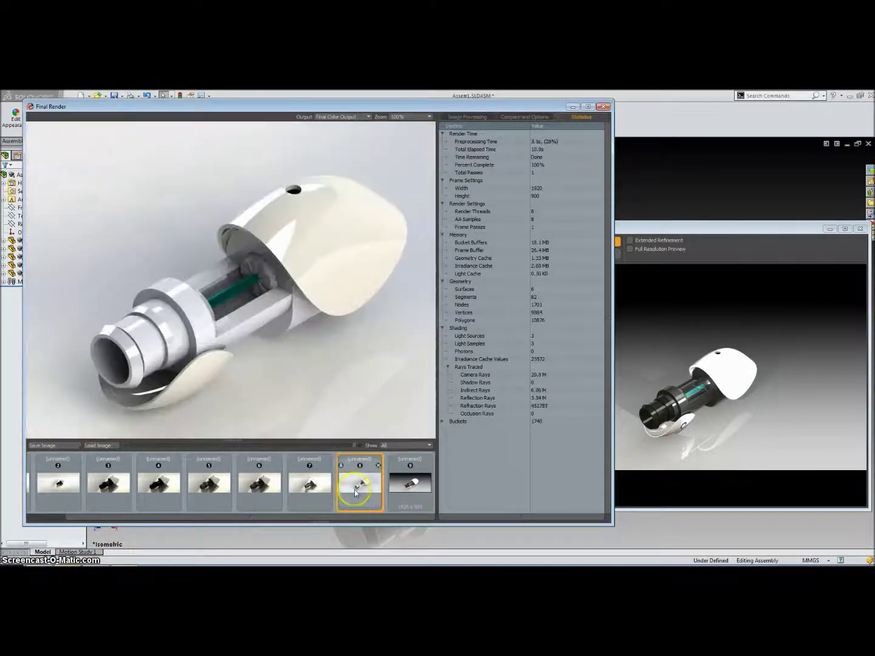
pyautogui.click(310, 491)
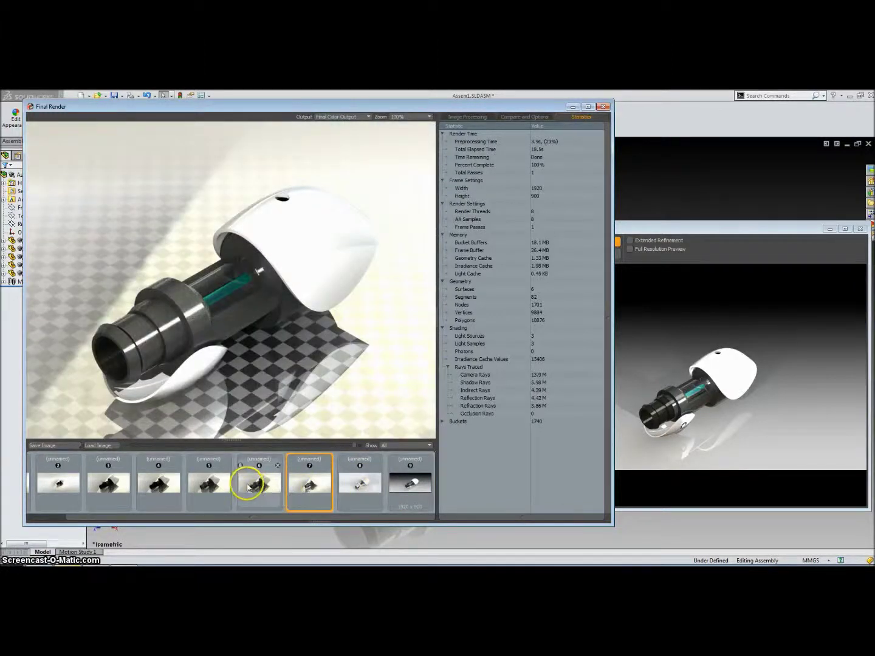
pyautogui.click(247, 486)
pyautogui.click(206, 485)
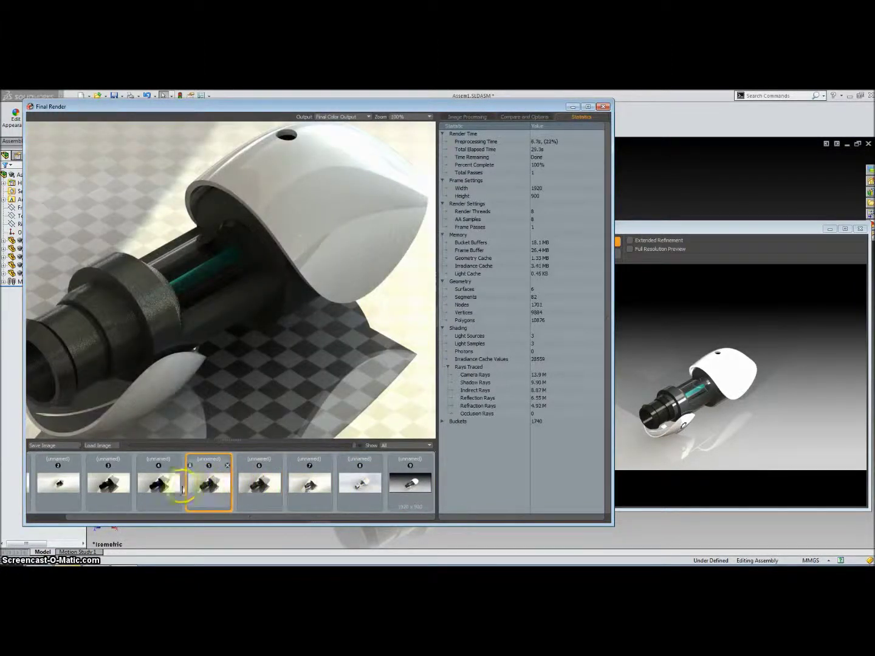
# View history render 4, return to the latest render 9, and close the Final Render window.
pyautogui.click(159, 489)
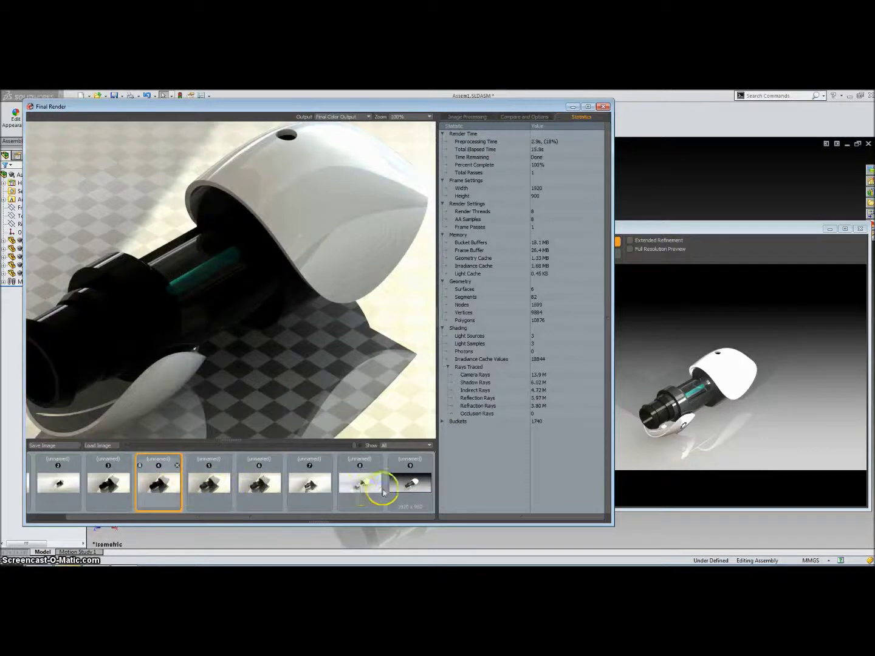
pyautogui.click(408, 485)
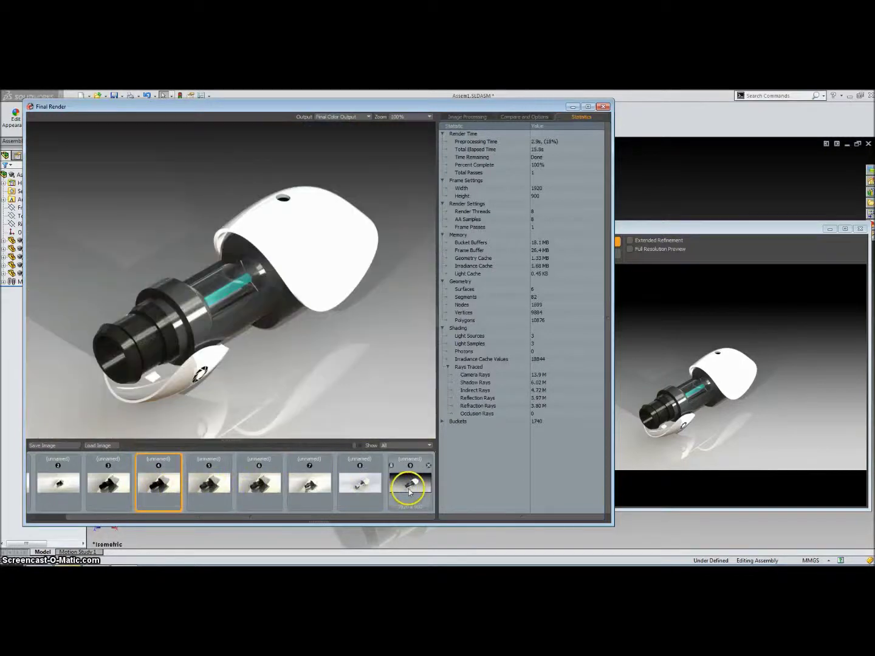
pyautogui.click(603, 107)
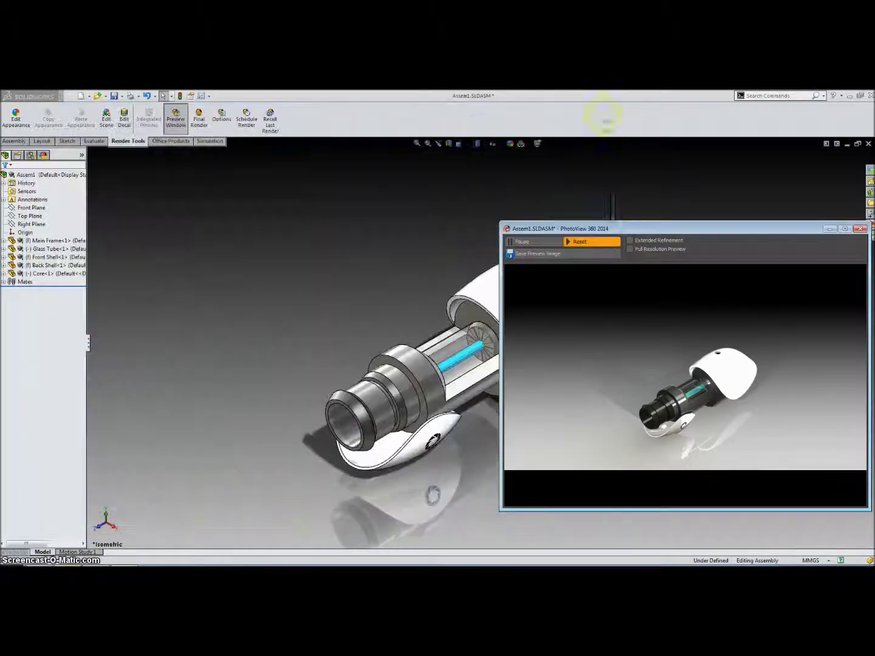
# Close the preview, set output image size to Use SolidWorks View, and open Schedule Render.
pyautogui.click(858, 229)
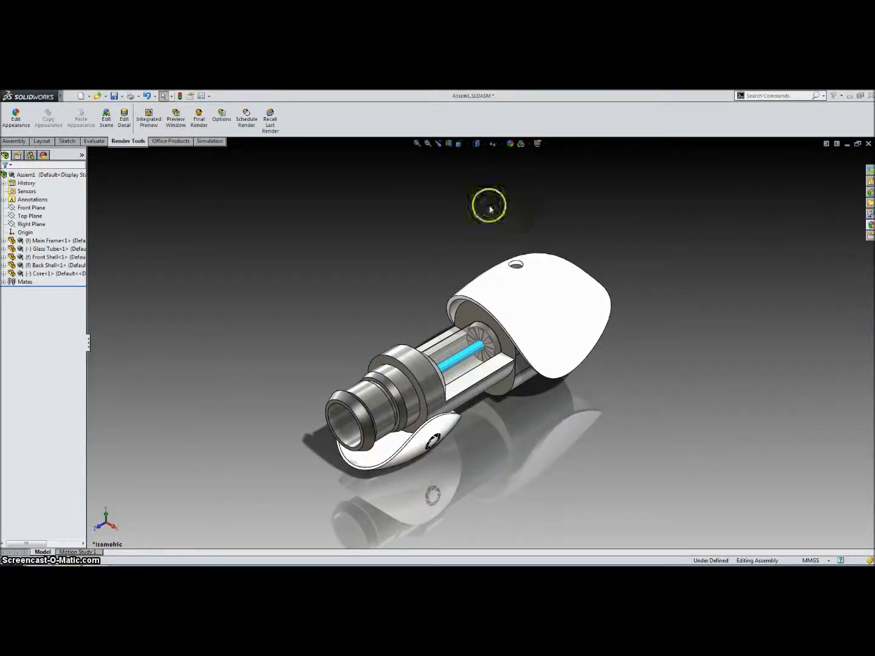
pyautogui.click(221, 116)
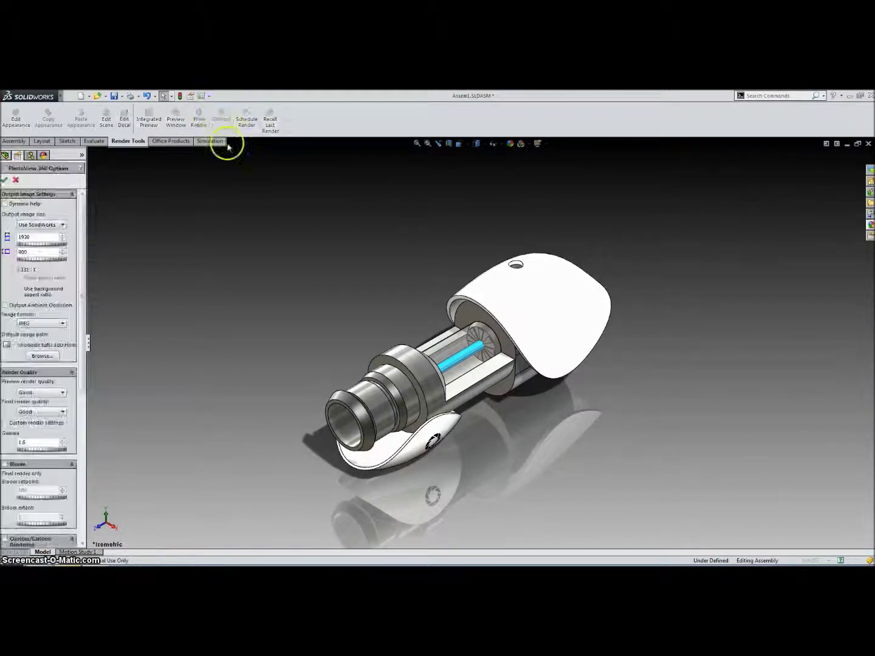
pyautogui.click(37, 225)
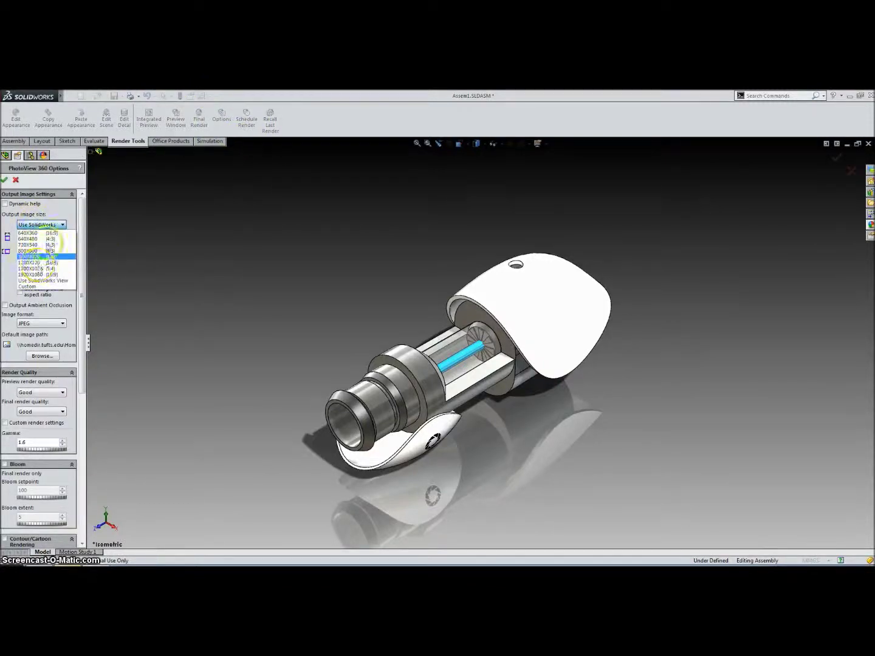
pyautogui.click(50, 281)
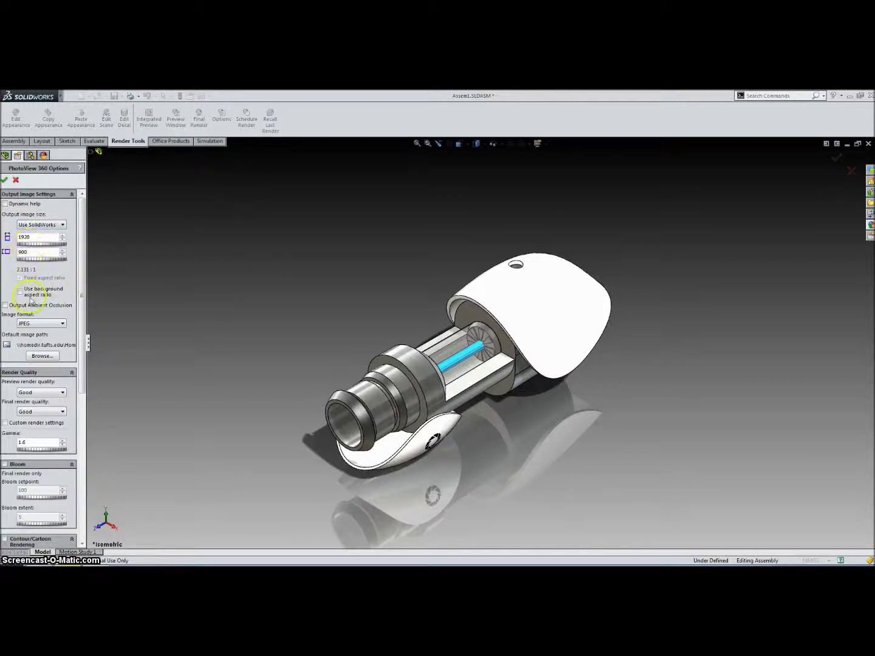
pyautogui.click(3, 180)
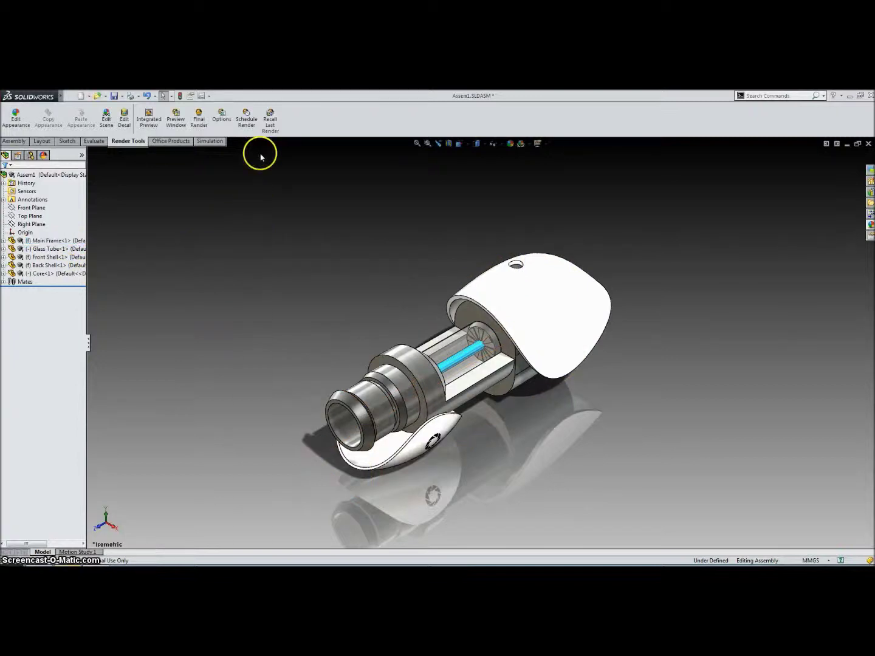
pyautogui.click(246, 122)
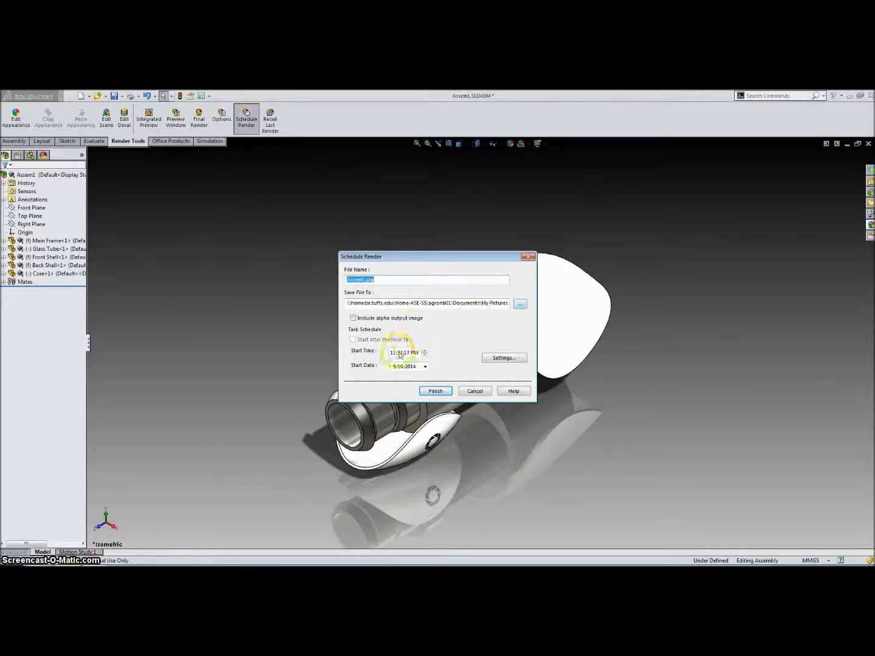
pyautogui.click(424, 355)
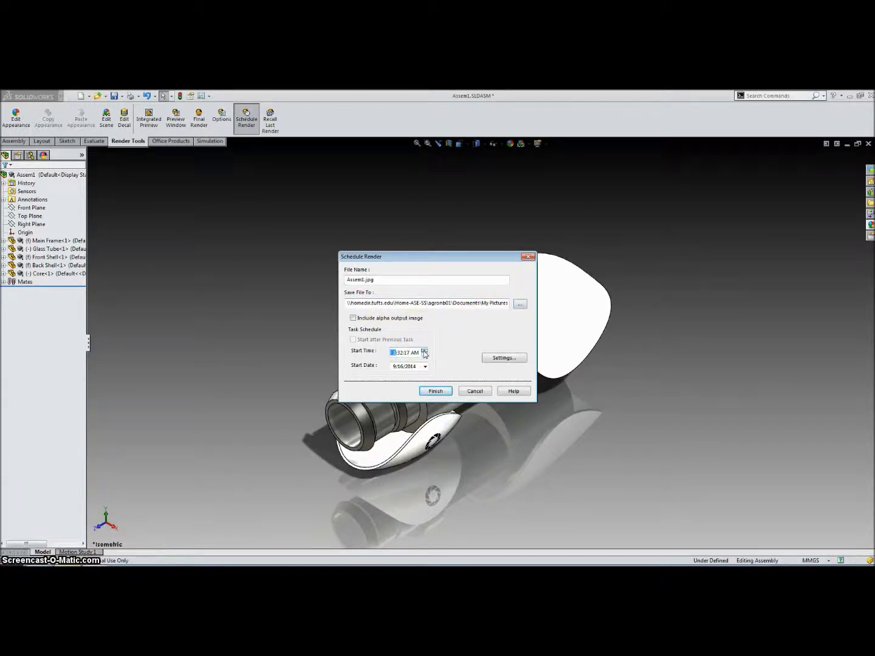
pyautogui.click(424, 356)
pyautogui.click(474, 390)
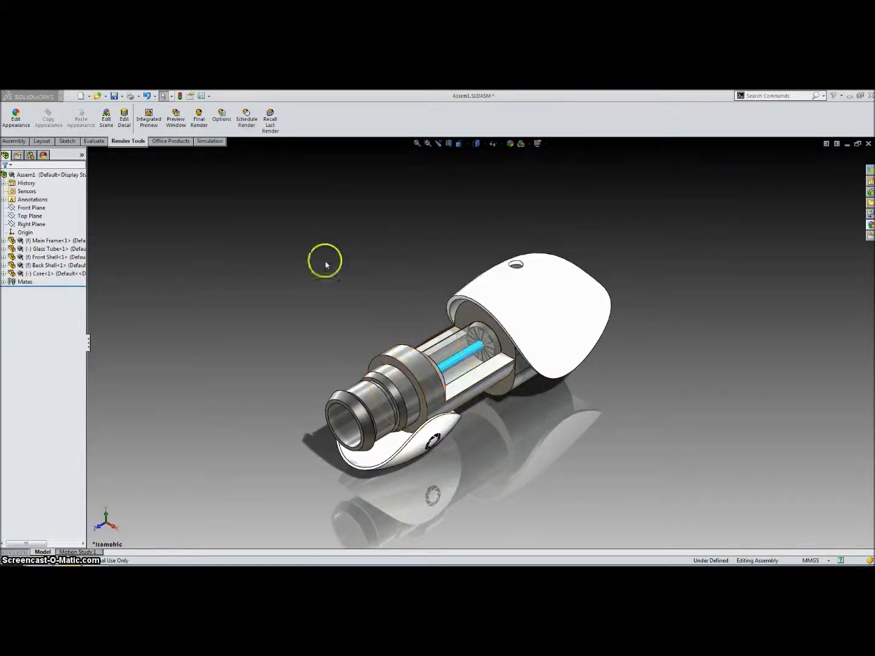
# Recall the last completed earphone render in a PhotoView 360 window.
pyautogui.click(266, 129)
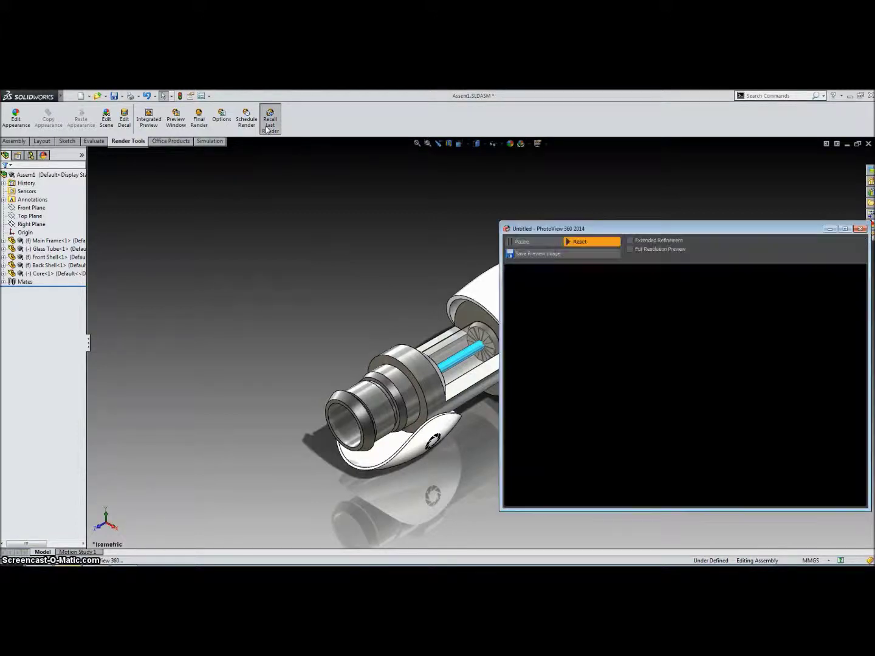